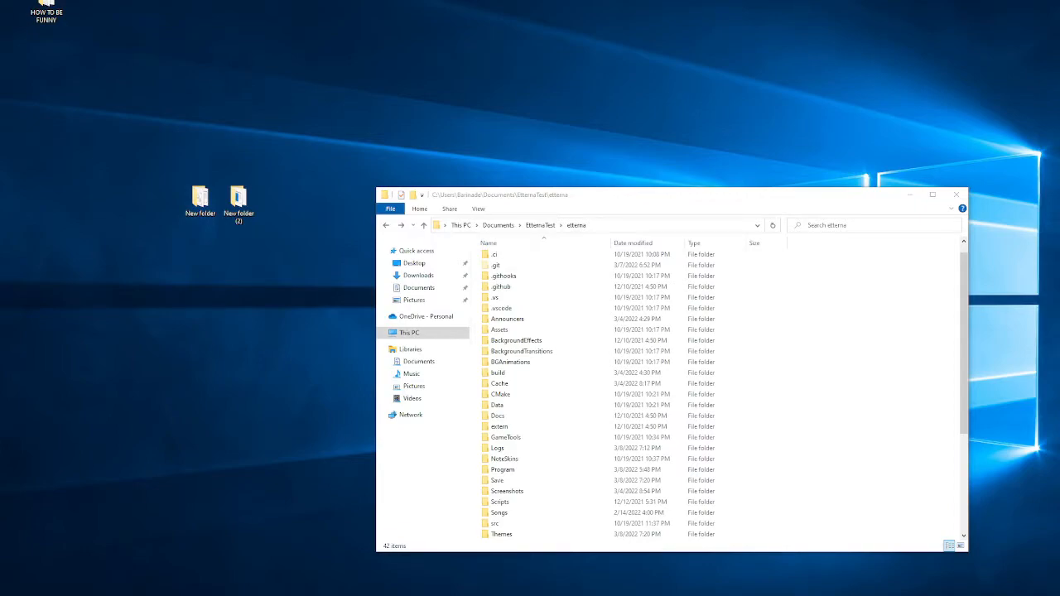
Step: Navigate into Themes > Til Death > Fonts in File Explorer
{"action": "left_click", "coordinate": [866, 368]}
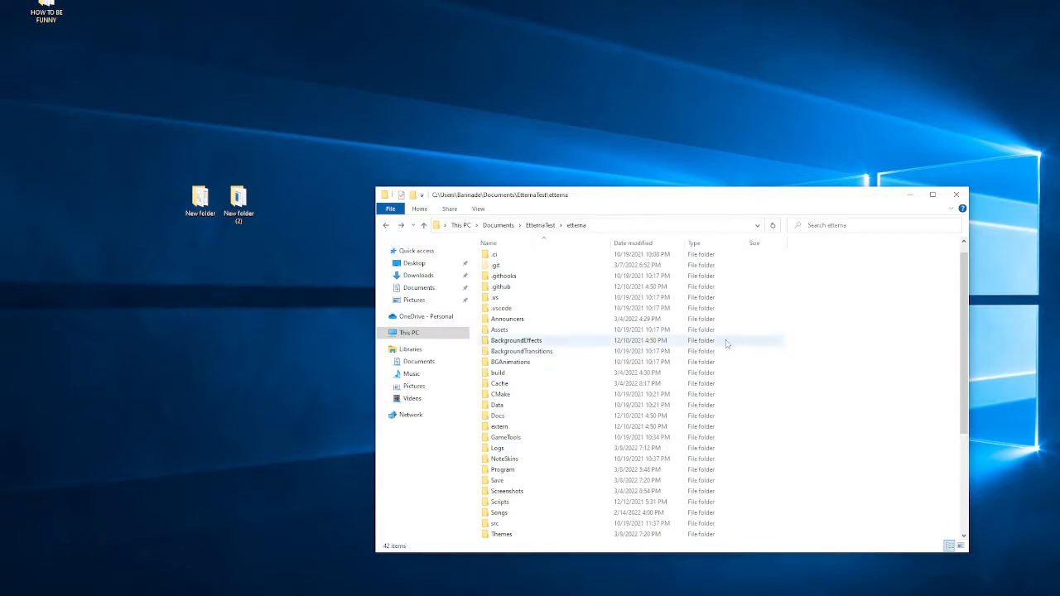
{"action": "scroll", "coordinate": [746, 348], "scroll_direction": "down", "scroll_amount": 1}
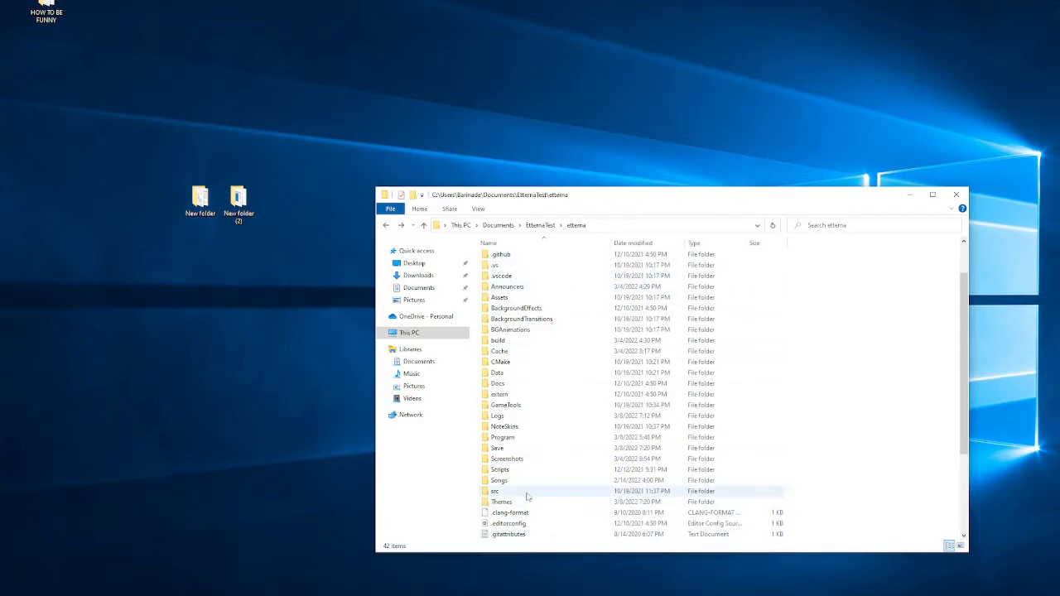
{"action": "double_click", "coordinate": [522, 502]}
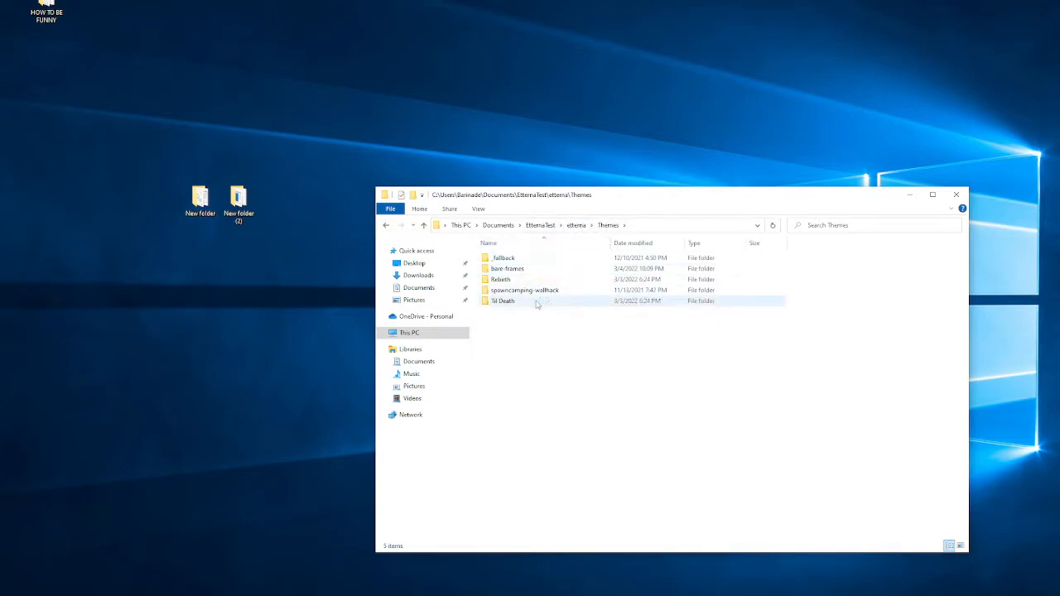
{"action": "double_click", "coordinate": [537, 304]}
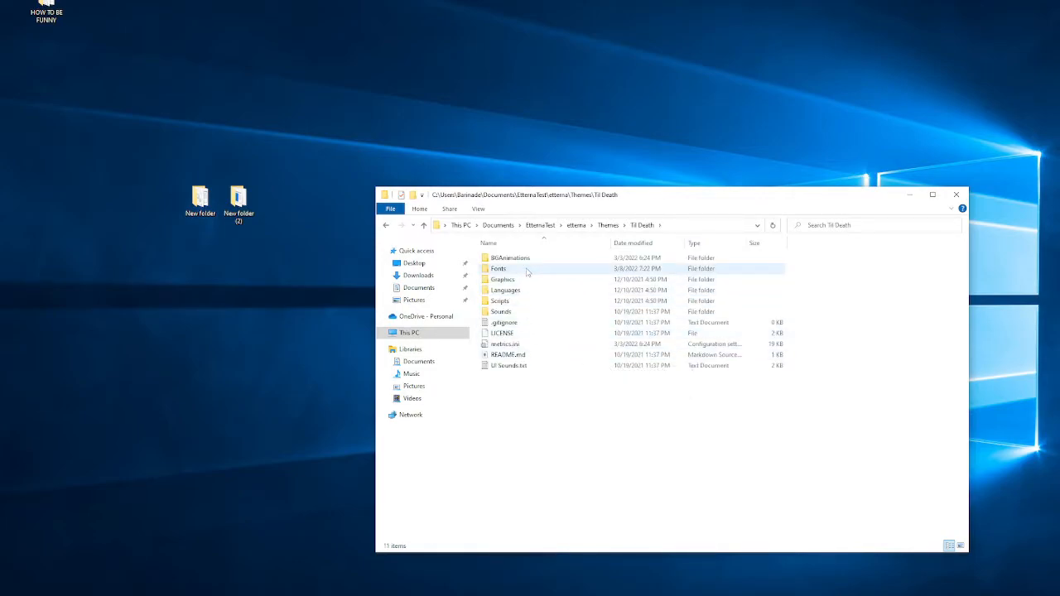
{"action": "double_click", "coordinate": [499, 268]}
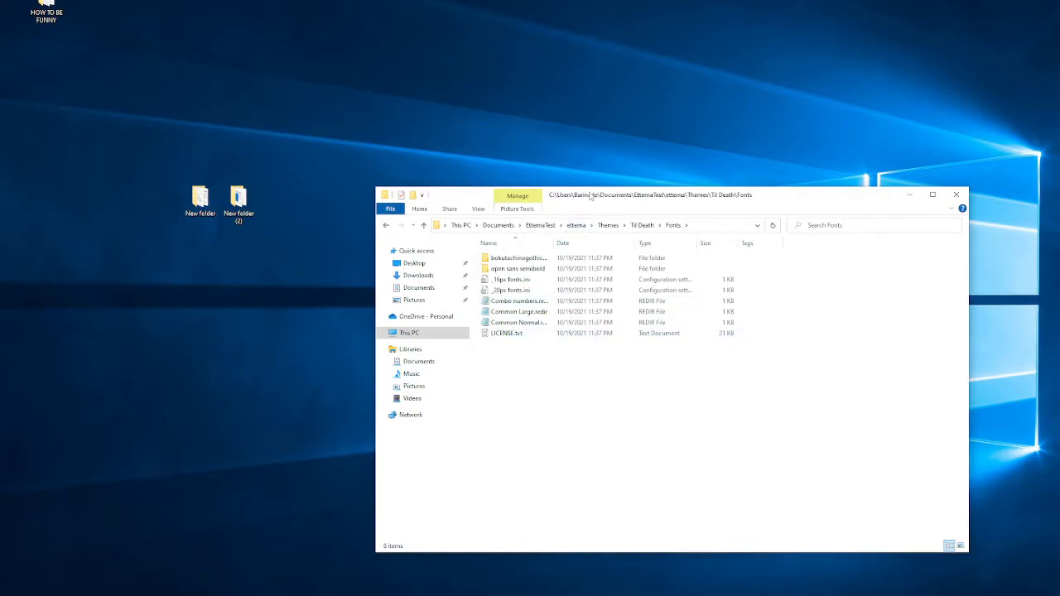
Step: Open the desktop New folder in a second Explorer window beside the Fonts folder
{"action": "left_click_drag", "start_coordinate": [592, 197], "coordinate": [619, 233]}
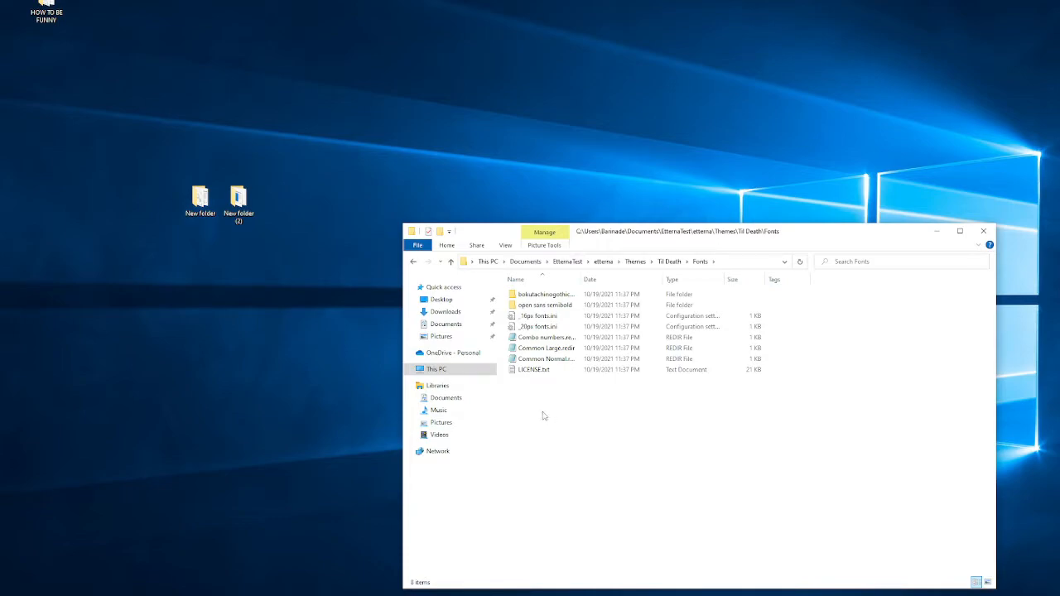
{"action": "double_click", "coordinate": [200, 199]}
{"action": "left_click_drag", "start_coordinate": [603, 254], "coordinate": [223, 250]}
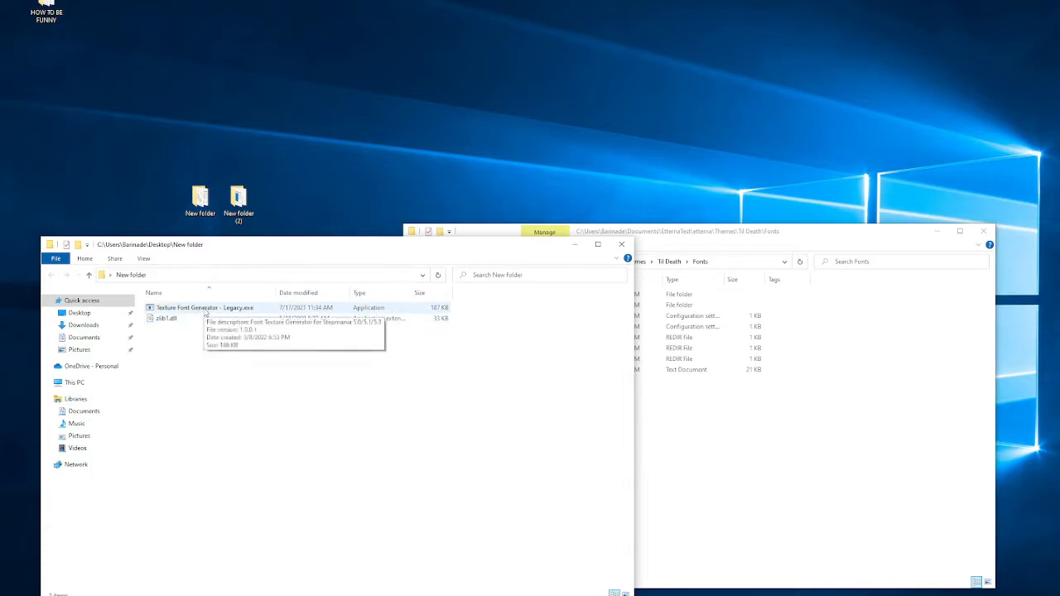
Step: Launch Texture Font Generator, close the New folder window and arrange it beside Fonts
{"action": "double_click", "coordinate": [191, 309]}
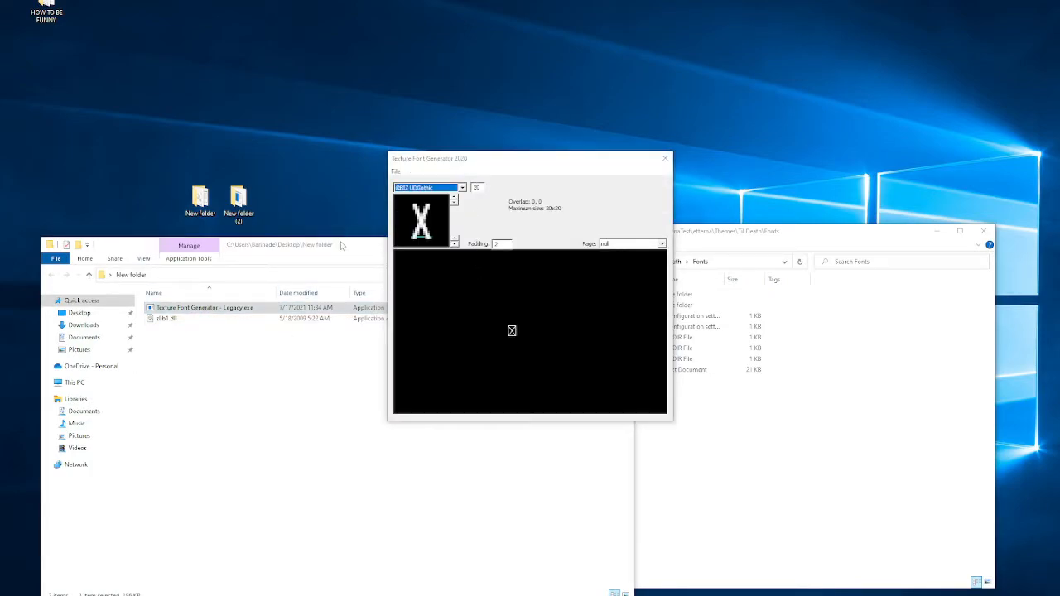
{"action": "left_click", "coordinate": [622, 245]}
{"action": "left_click_drag", "start_coordinate": [580, 166], "coordinate": [317, 237]}
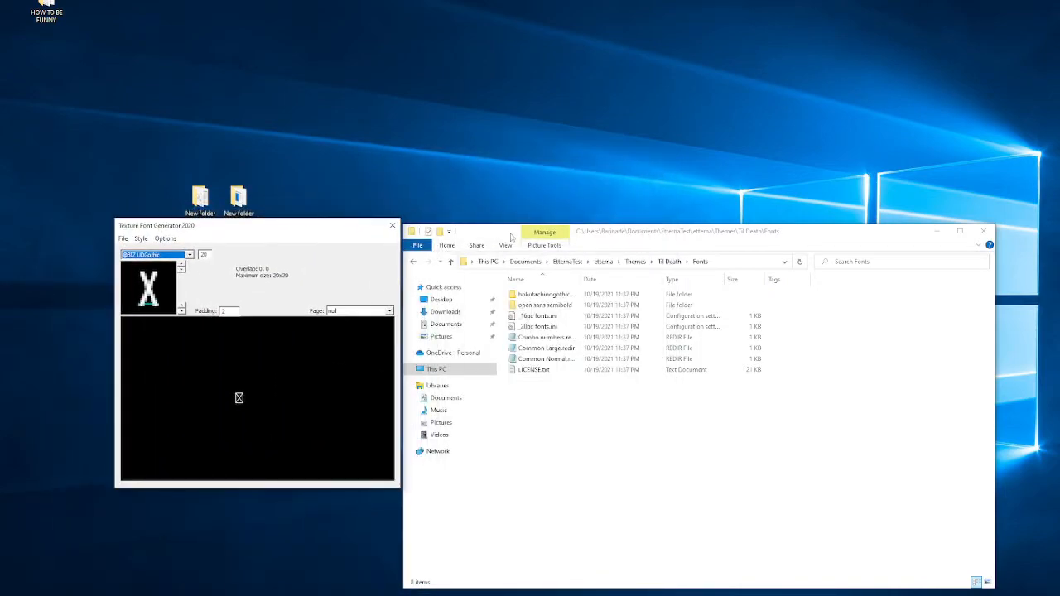
{"action": "left_click_drag", "start_coordinate": [514, 235], "coordinate": [555, 224]}
{"action": "left_click_drag", "start_coordinate": [340, 237], "coordinate": [358, 253]}
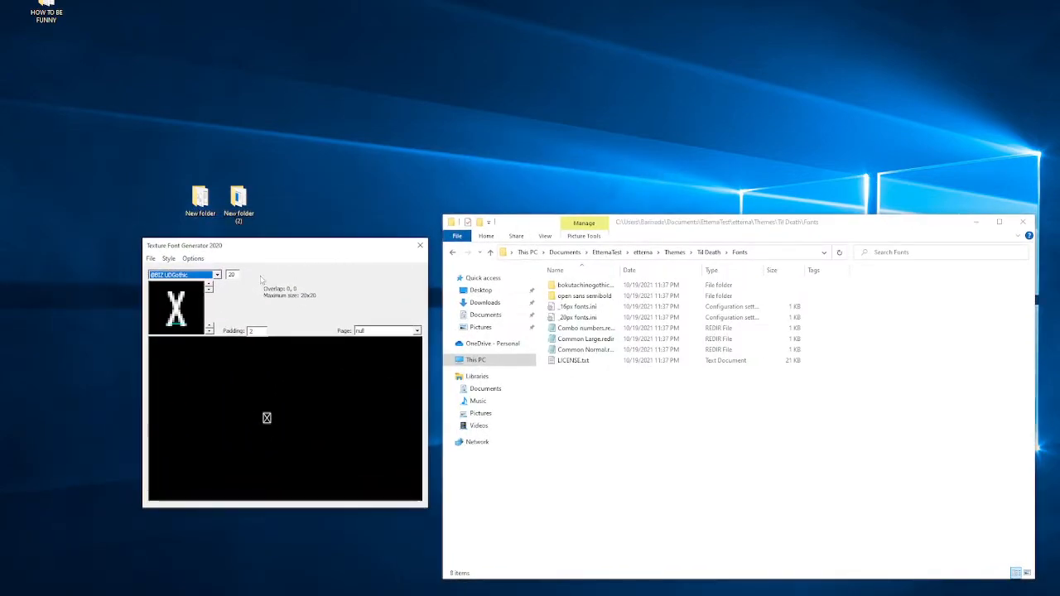
Step: Choose the Impact font and the cp1252 character page
{"action": "left_click", "coordinate": [217, 275]}
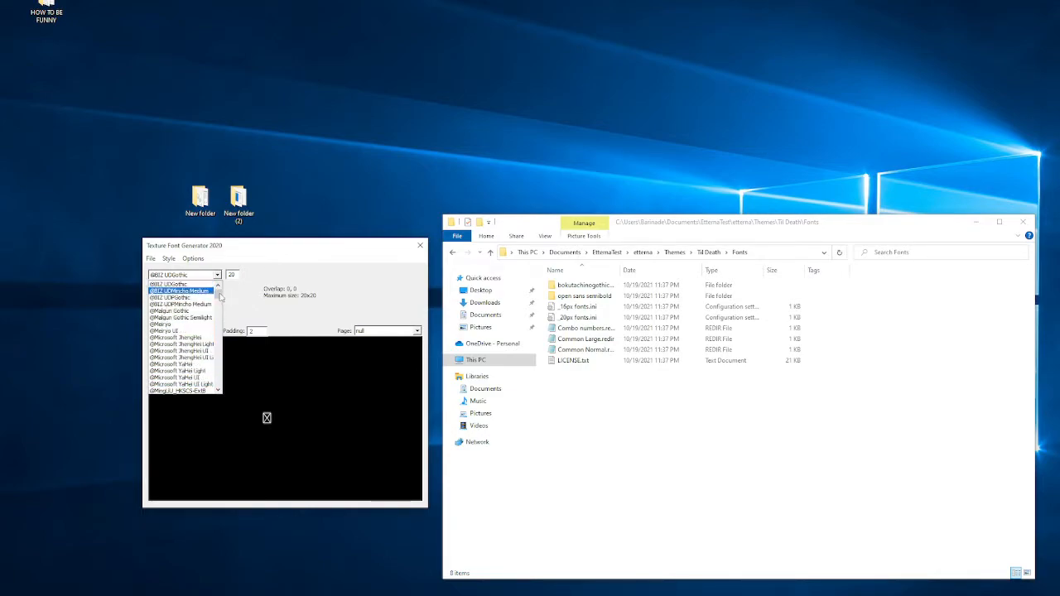
{"action": "mouse_move", "coordinate": [218, 292]}
{"action": "left_mouse_down"}
{"action": "mouse_move", "coordinate": [218, 351]}
{"action": "mouse_move", "coordinate": [218, 335]}
{"action": "left_mouse_up"}
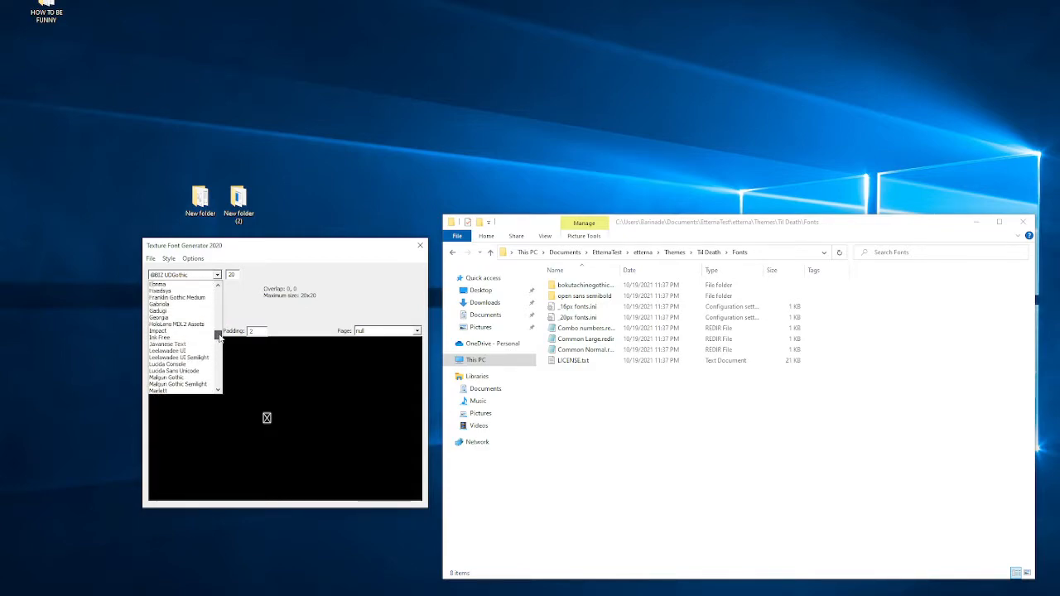
{"action": "left_click", "coordinate": [179, 332]}
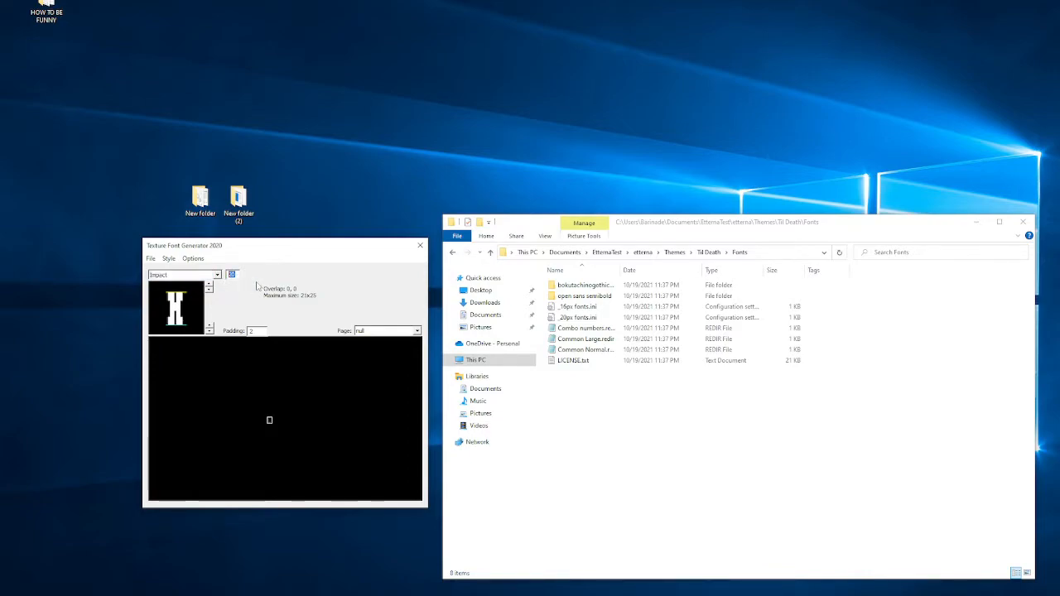
{"action": "type", "text": "24"}
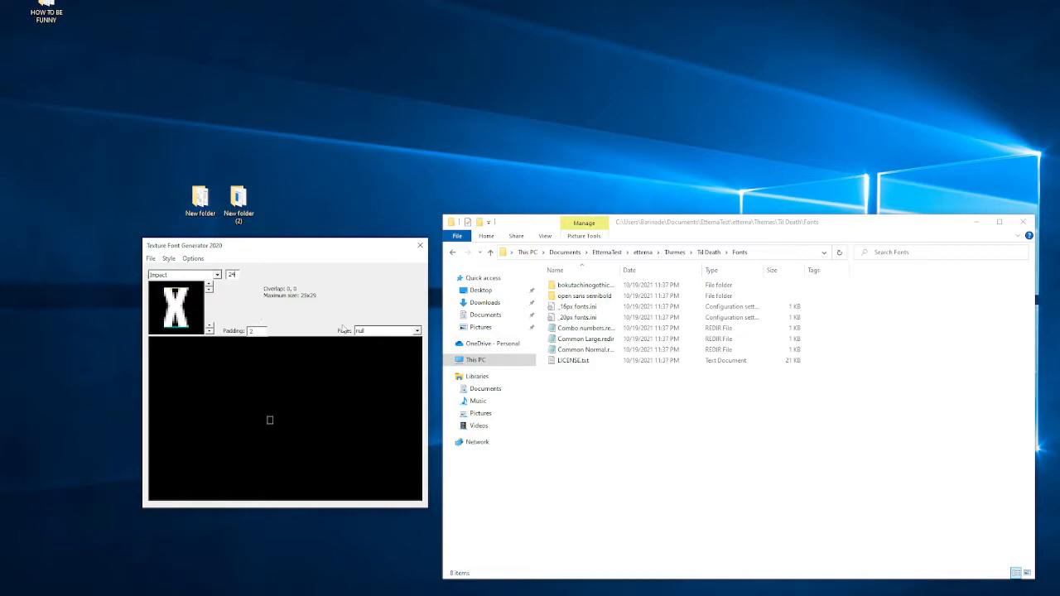
{"action": "left_click", "coordinate": [381, 331]}
{"action": "left_click", "coordinate": [367, 351]}
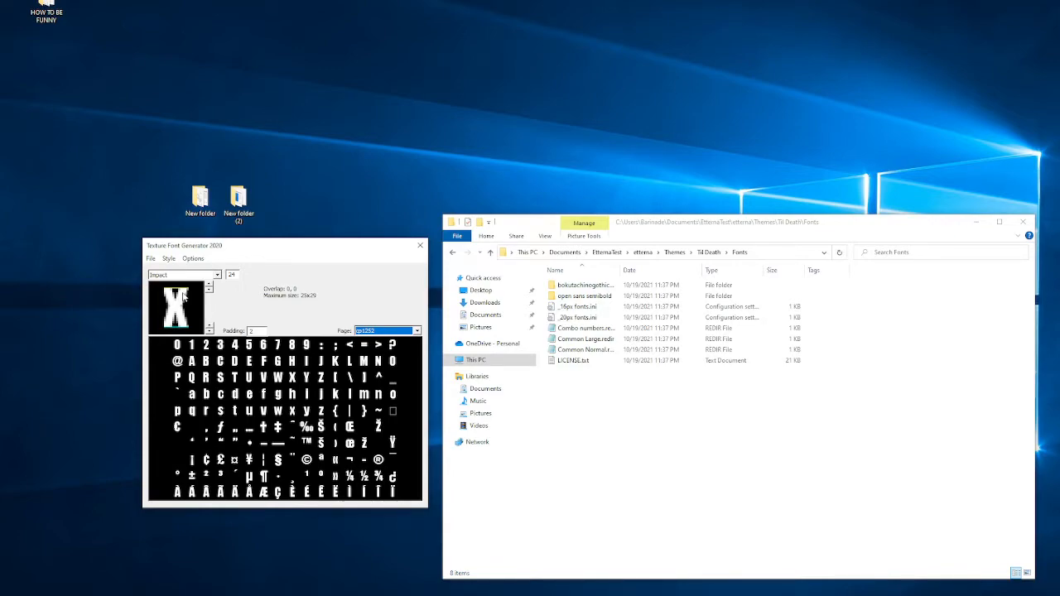
{"action": "left_click", "coordinate": [169, 259]}
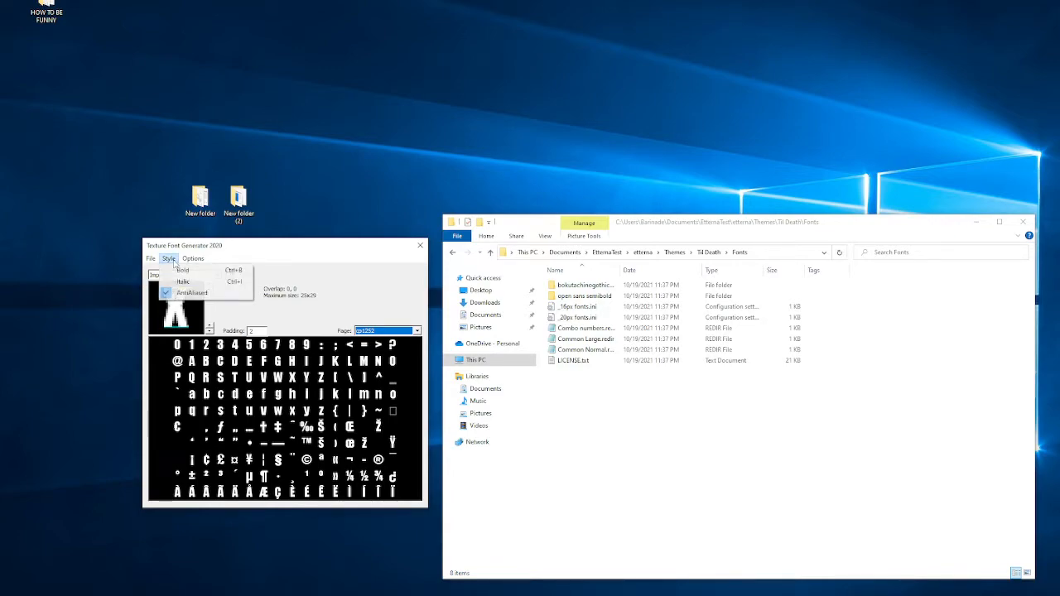
{"action": "left_click", "coordinate": [169, 259]}
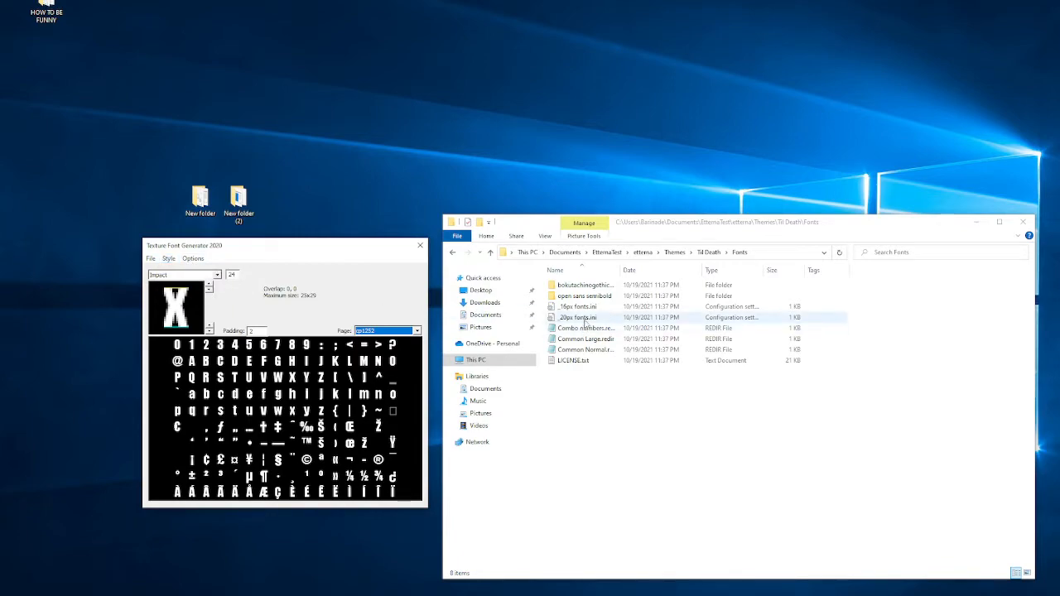
{"action": "double_click", "coordinate": [584, 296]}
{"action": "double_click", "coordinate": [678, 299]}
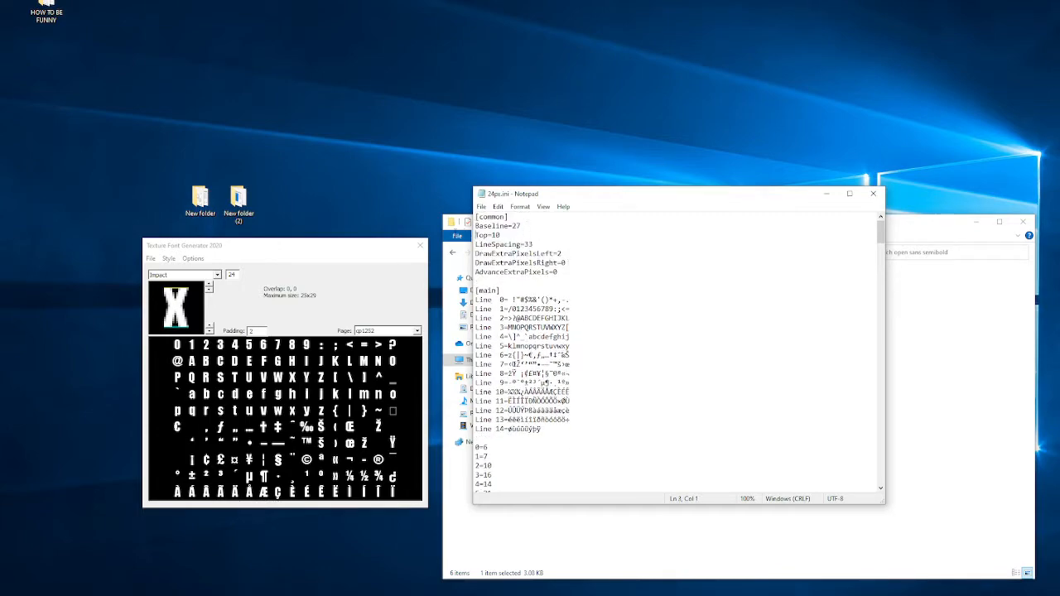
{"action": "key", "text": "shift+Up"}
{"action": "key", "text": "Down"}
{"action": "key", "text": "shift+Down"}
{"action": "left_click", "coordinate": [873, 194]}
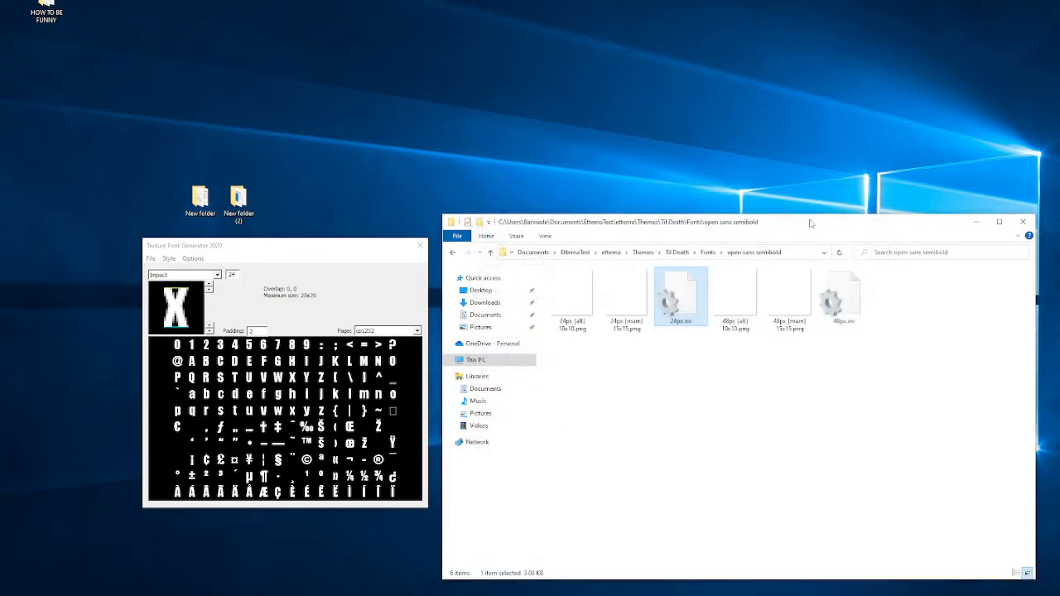
{"action": "left_click", "coordinate": [687, 349]}
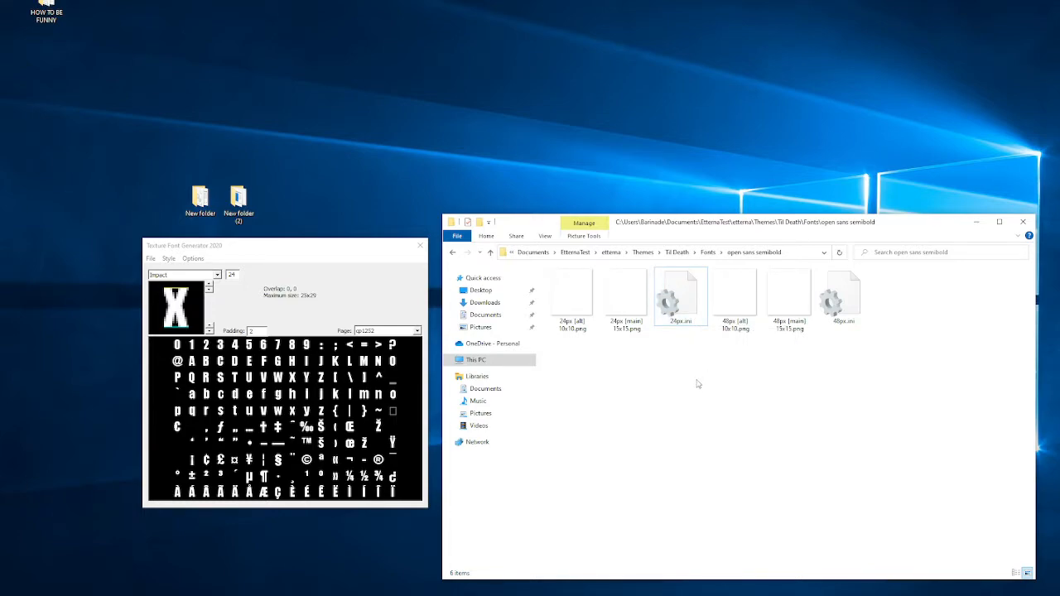
{"action": "key", "text": "BackSpace"}
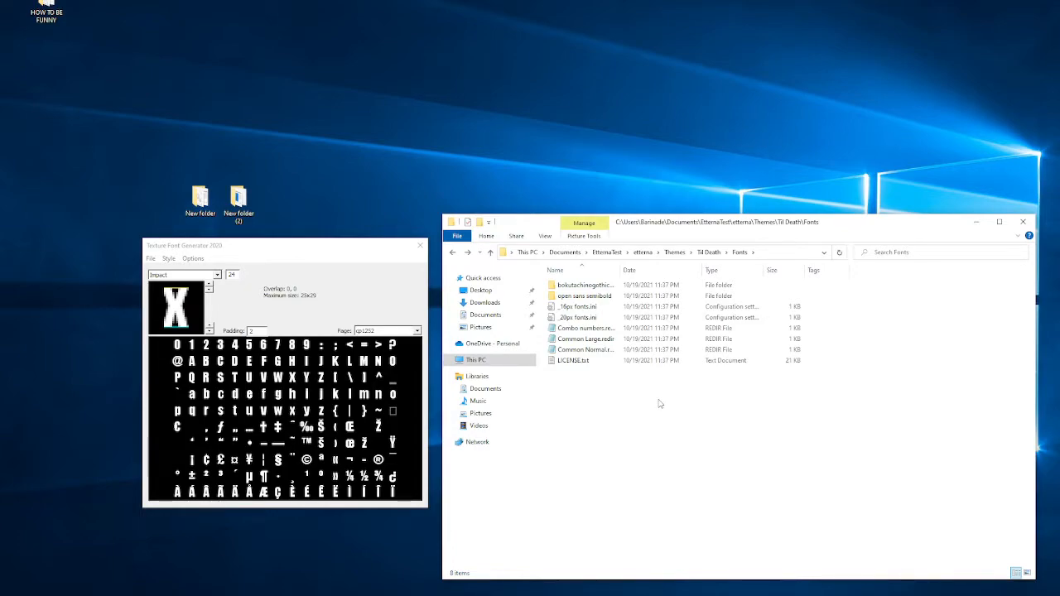
{"action": "left_click", "coordinate": [248, 292]}
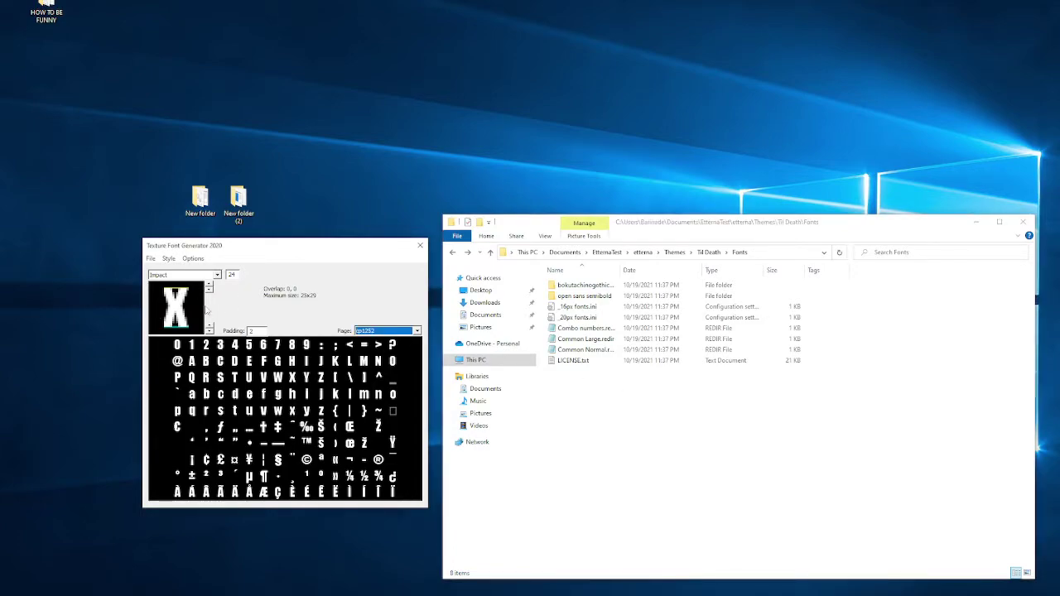
{"action": "left_click", "coordinate": [169, 258]}
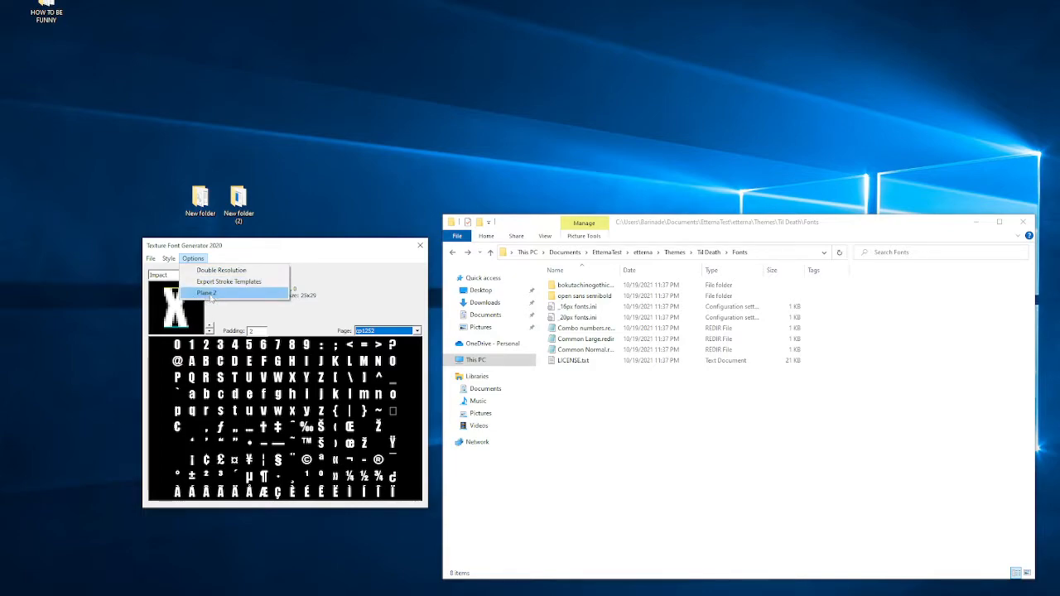
{"action": "left_click", "coordinate": [286, 320]}
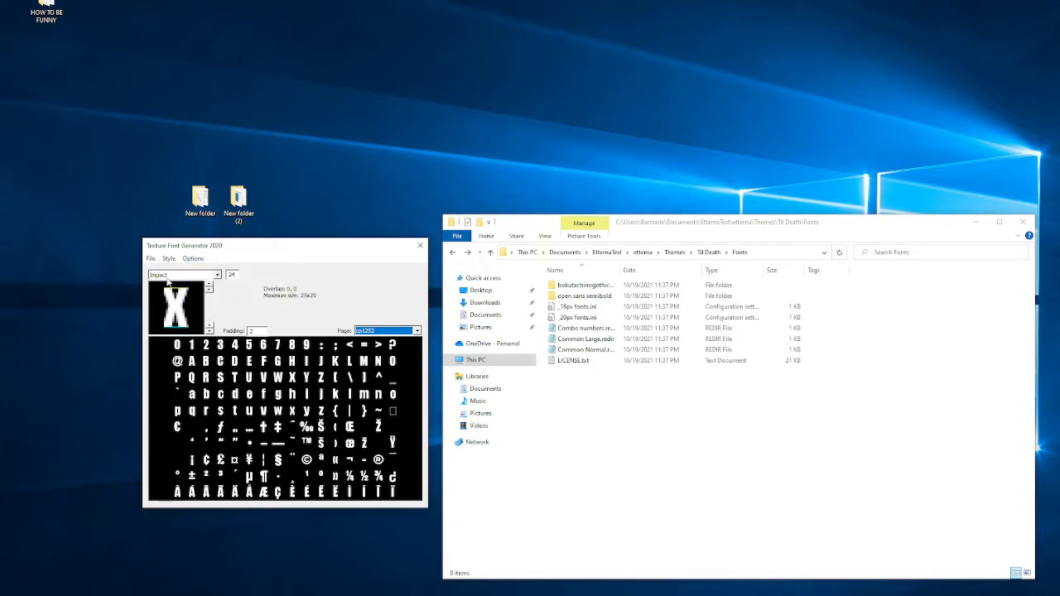
Step: Save the 24px Impact font as _impact 24px into the Til Death Fonts folder
{"action": "left_click", "coordinate": [150, 258]}
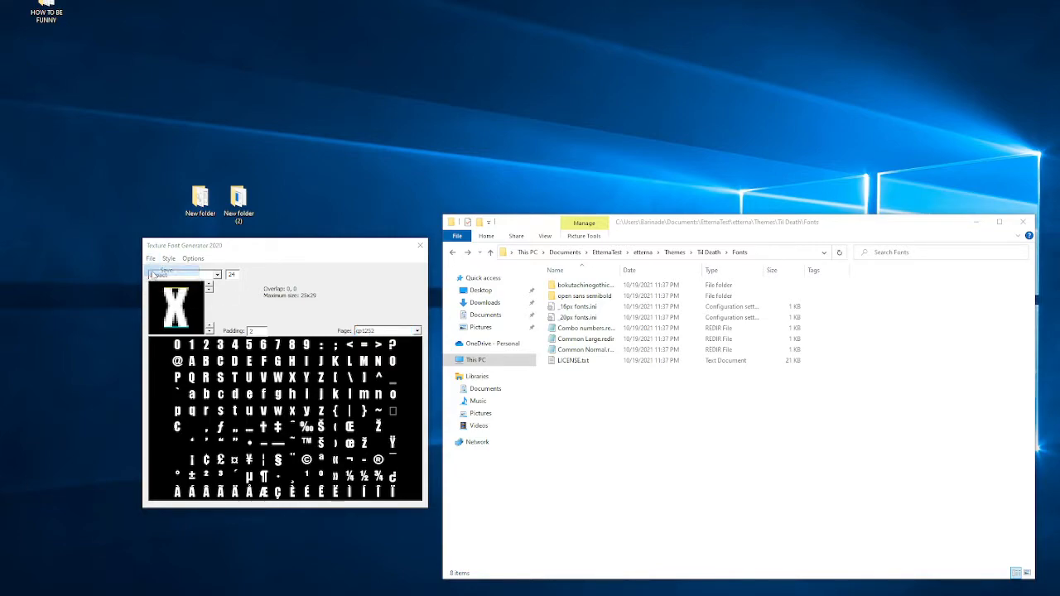
{"action": "left_click", "coordinate": [166, 270]}
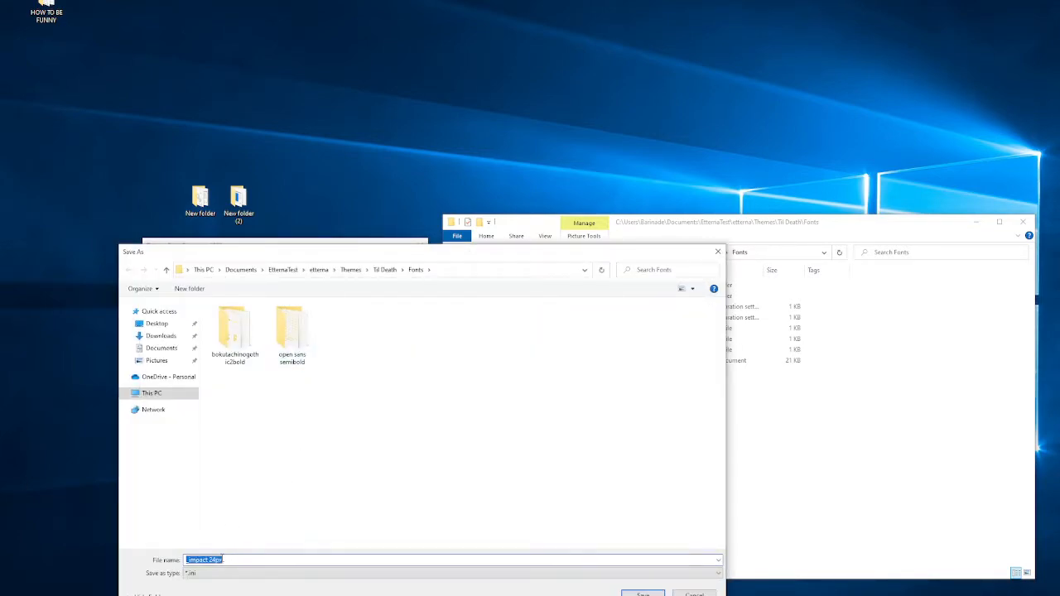
{"action": "left_click", "coordinate": [232, 560]}
{"action": "left_click", "coordinate": [643, 593]}
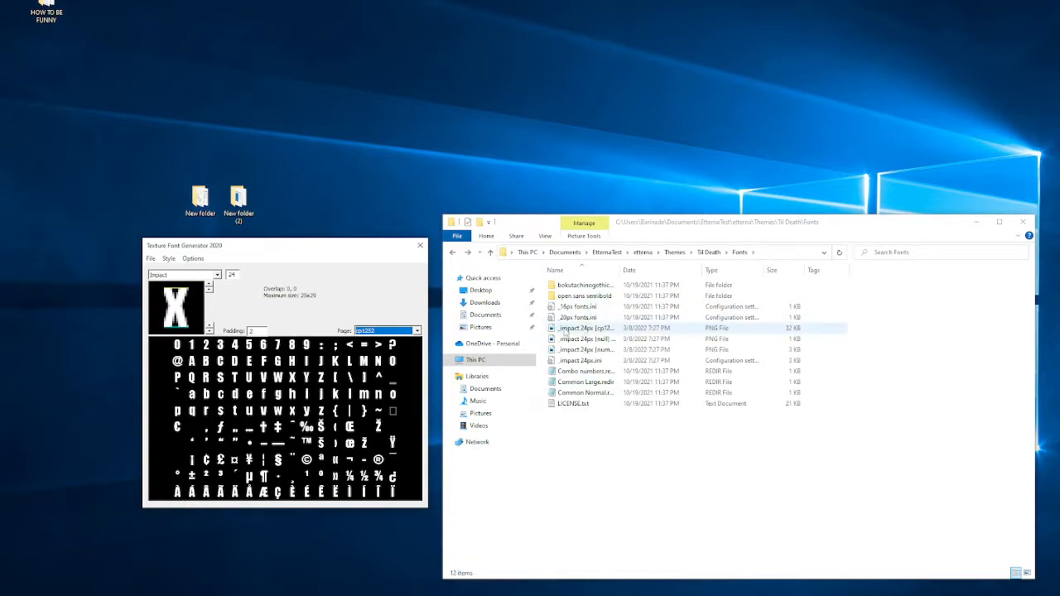
Step: Widen the Name column and check the new _impact 24px PNG sheets and ini
{"action": "left_click_drag", "start_coordinate": [545, 327], "coordinate": [574, 363]}
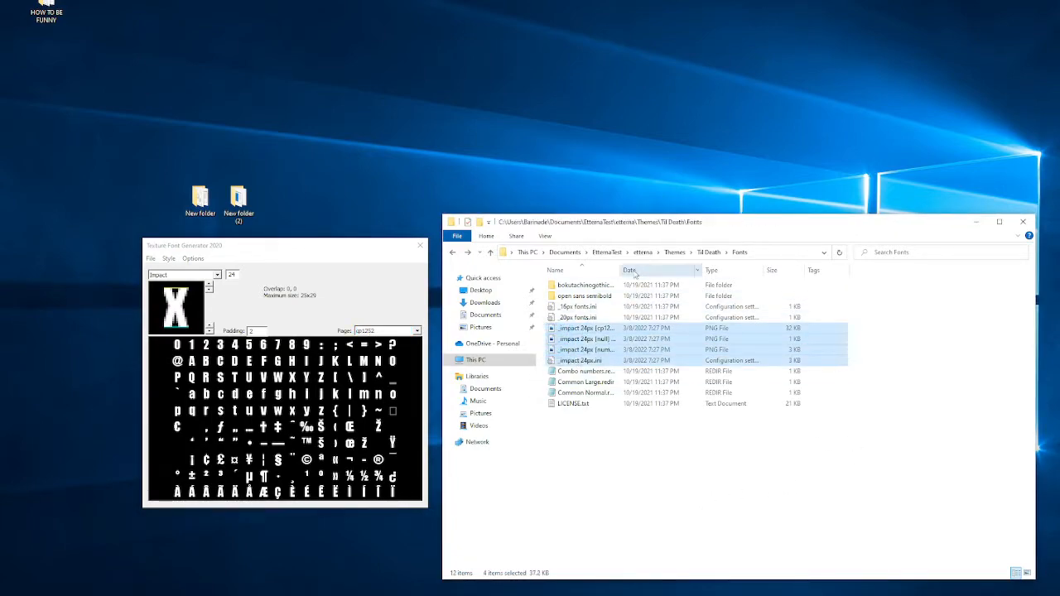
{"action": "left_click_drag", "start_coordinate": [619, 270], "coordinate": [672, 270]}
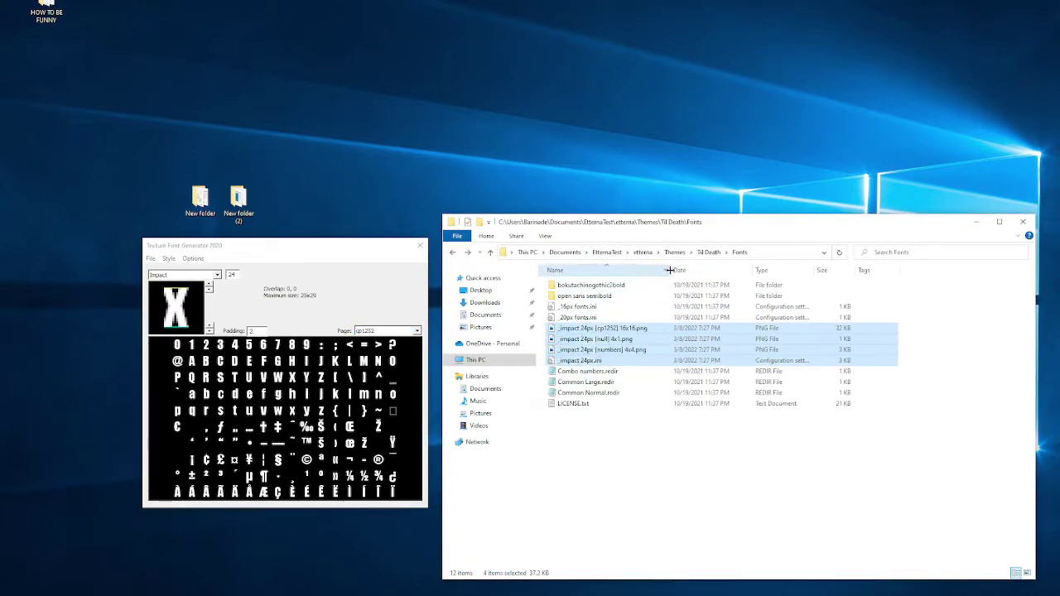
{"action": "left_click", "coordinate": [580, 361]}
{"action": "left_click", "coordinate": [628, 349]}
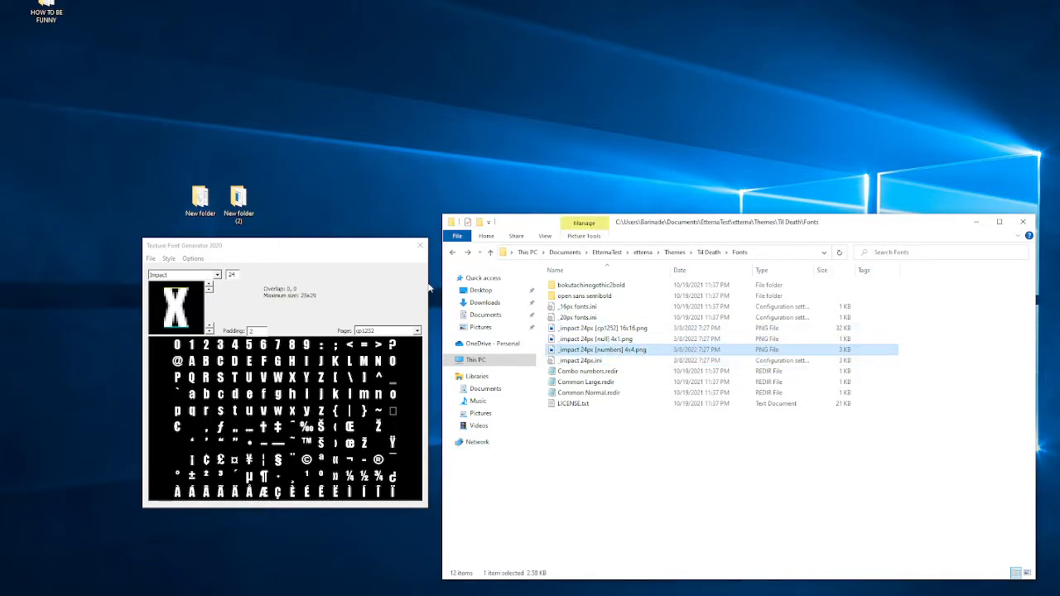
{"action": "left_click", "coordinate": [603, 441]}
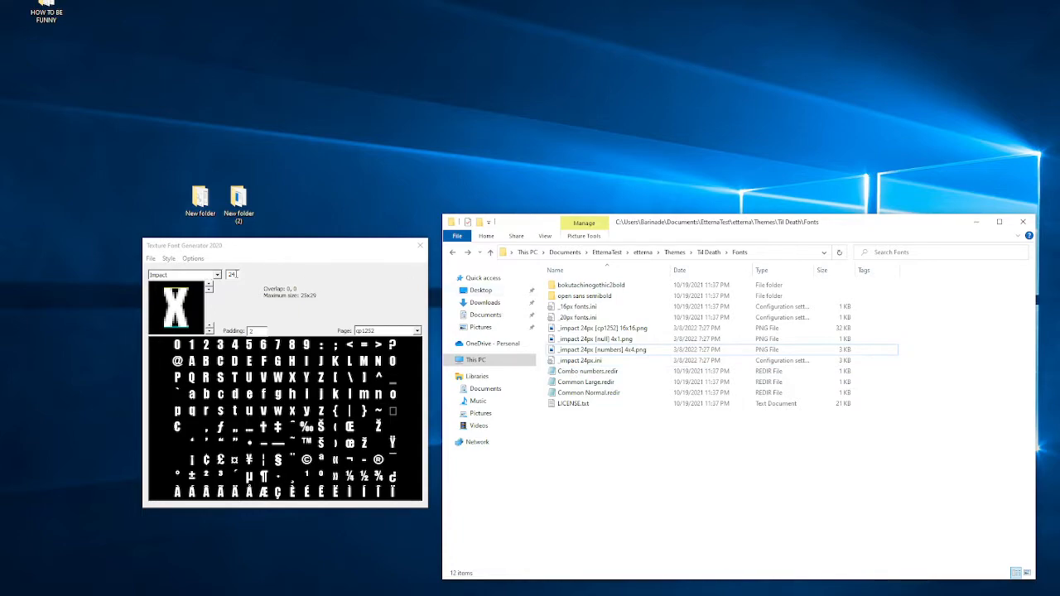
Step: Set the size to 48 and save the font as _impact 48px into Fonts
{"action": "left_click", "coordinate": [230, 275]}
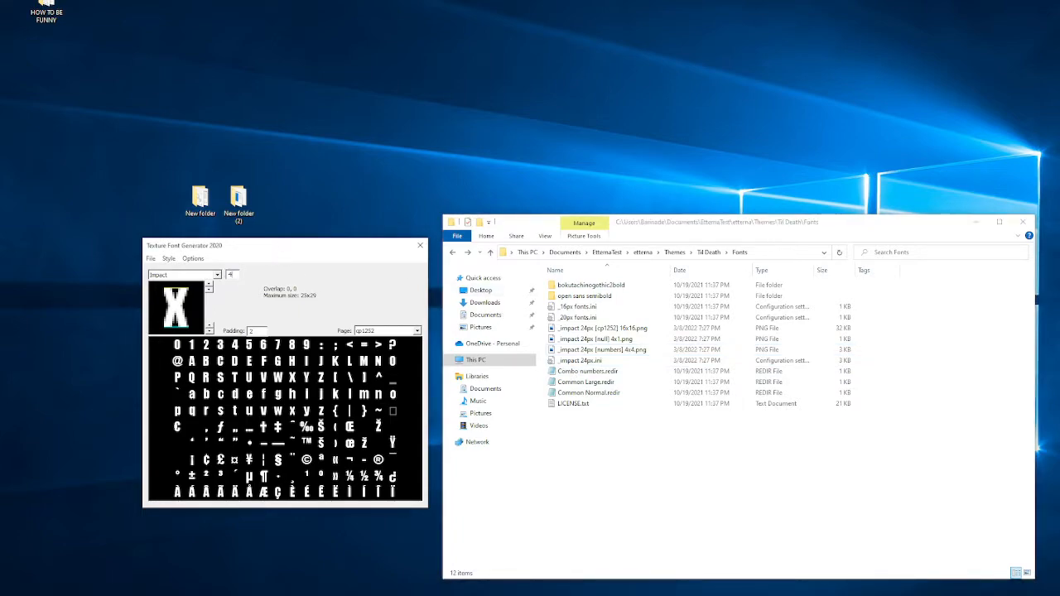
{"action": "type", "text": "48"}
{"action": "left_click", "coordinate": [151, 259]}
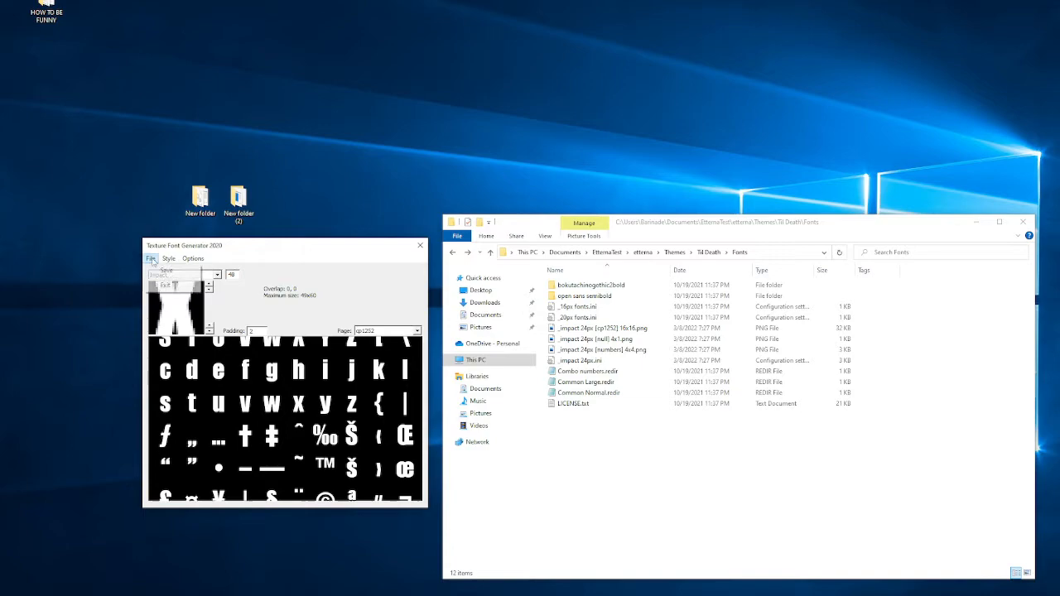
{"action": "left_click", "coordinate": [175, 286]}
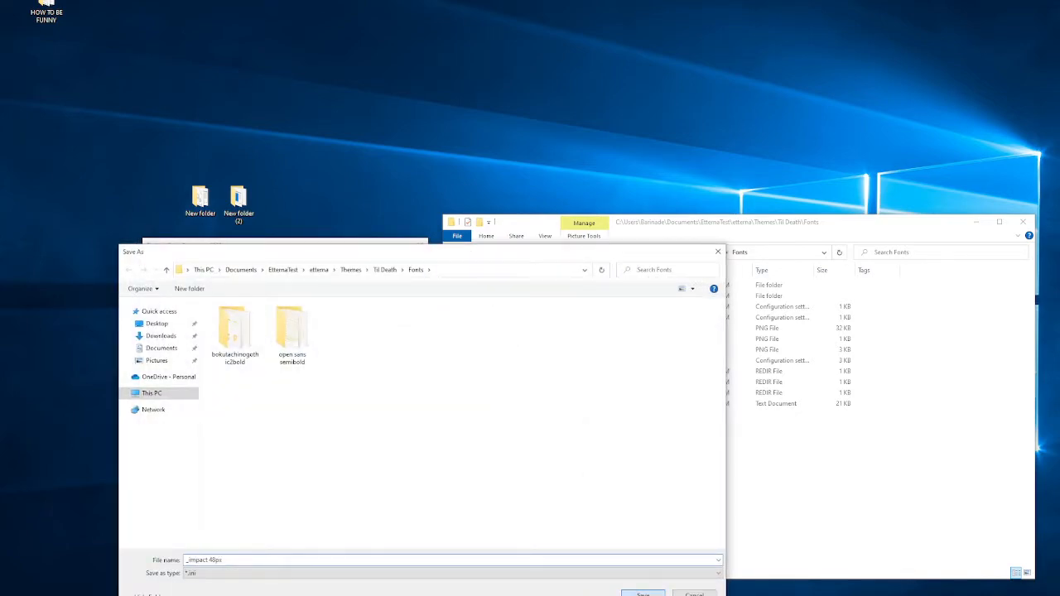
{"action": "left_click", "coordinate": [642, 594]}
{"action": "left_click", "coordinate": [706, 505]}
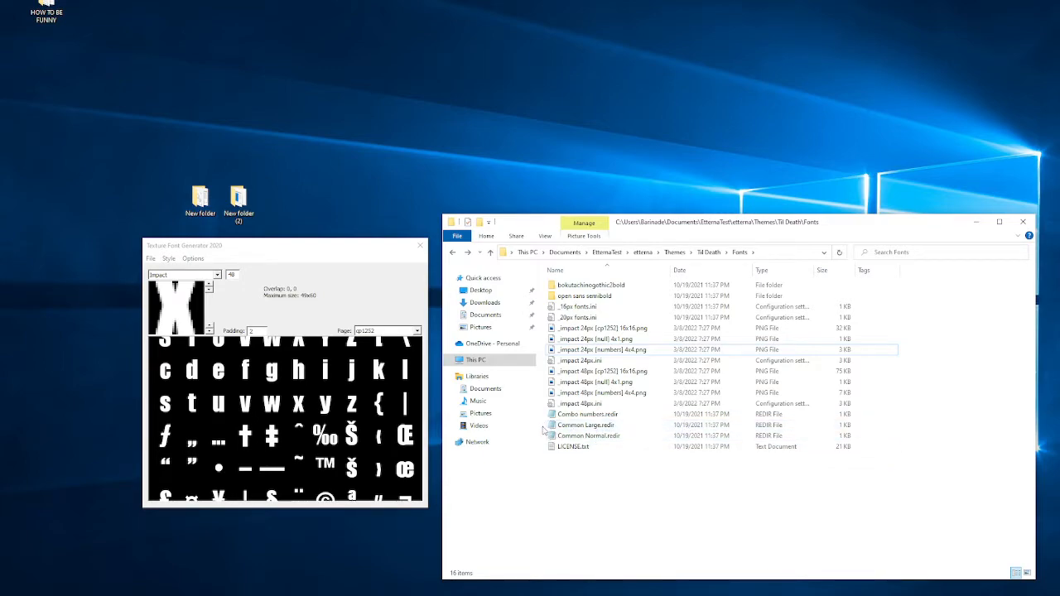
Step: Replace Common Normal.redir's text with _impact 24px in Notepad, save and close it
{"action": "double_click", "coordinate": [580, 435]}
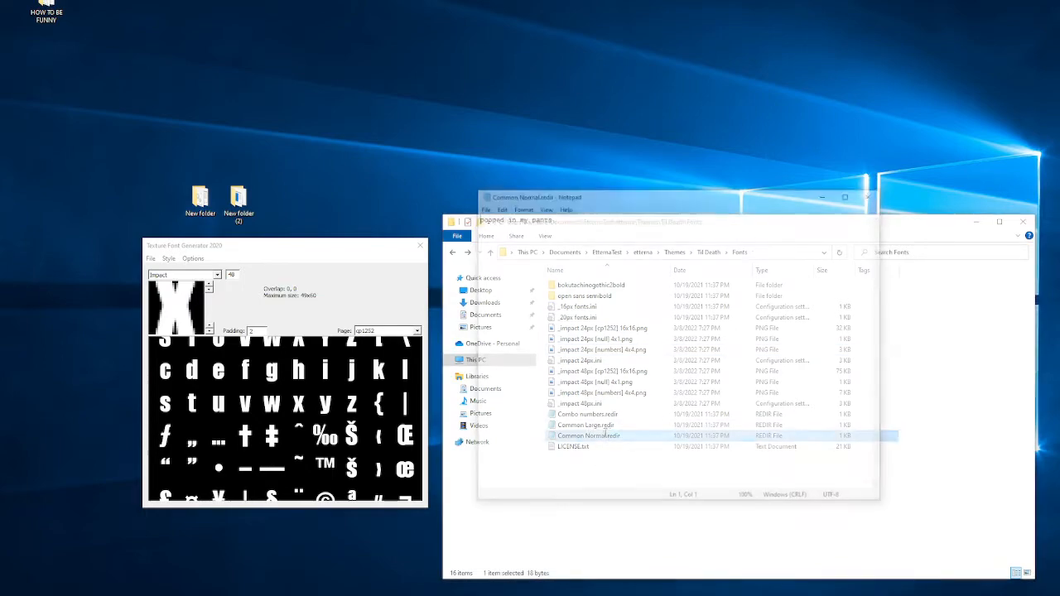
{"action": "left_click_drag", "start_coordinate": [601, 178], "coordinate": [676, 443]}
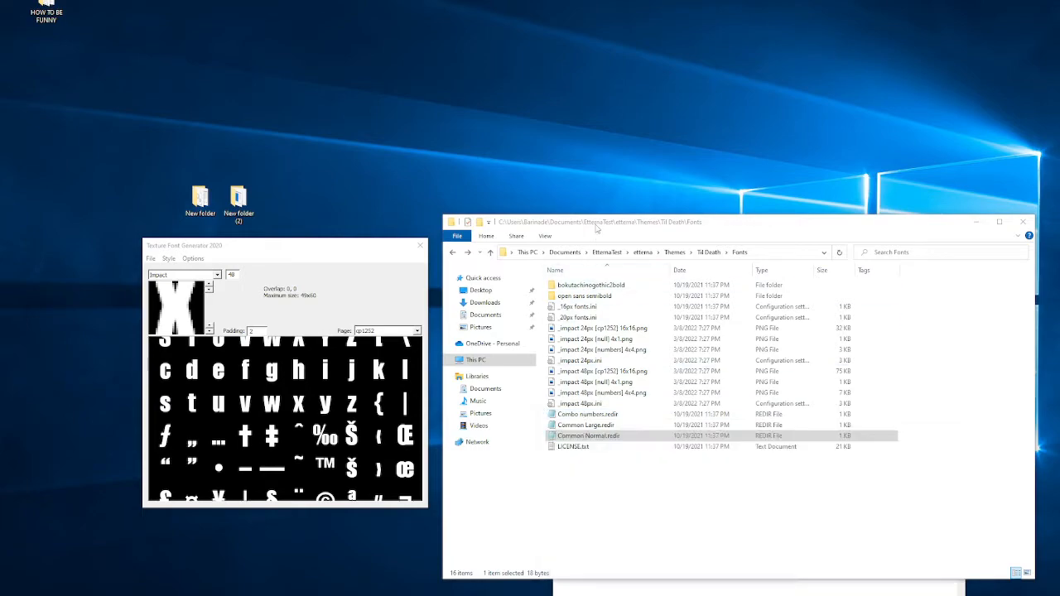
{"action": "left_click_drag", "start_coordinate": [595, 224], "coordinate": [589, 142]}
{"action": "left_click_drag", "start_coordinate": [675, 440], "coordinate": [650, 381]}
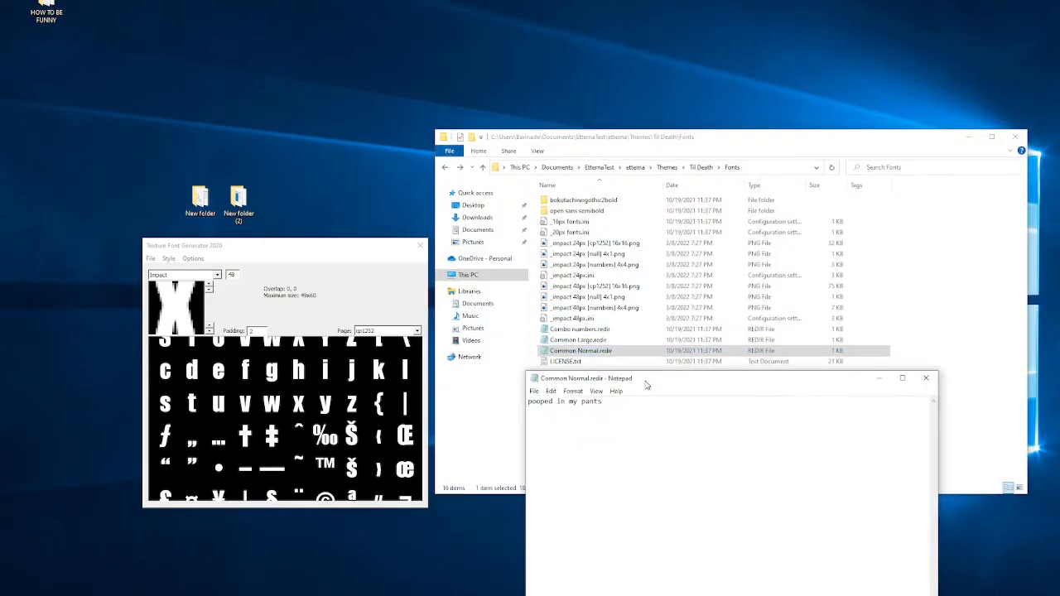
{"action": "left_click", "coordinate": [580, 350]}
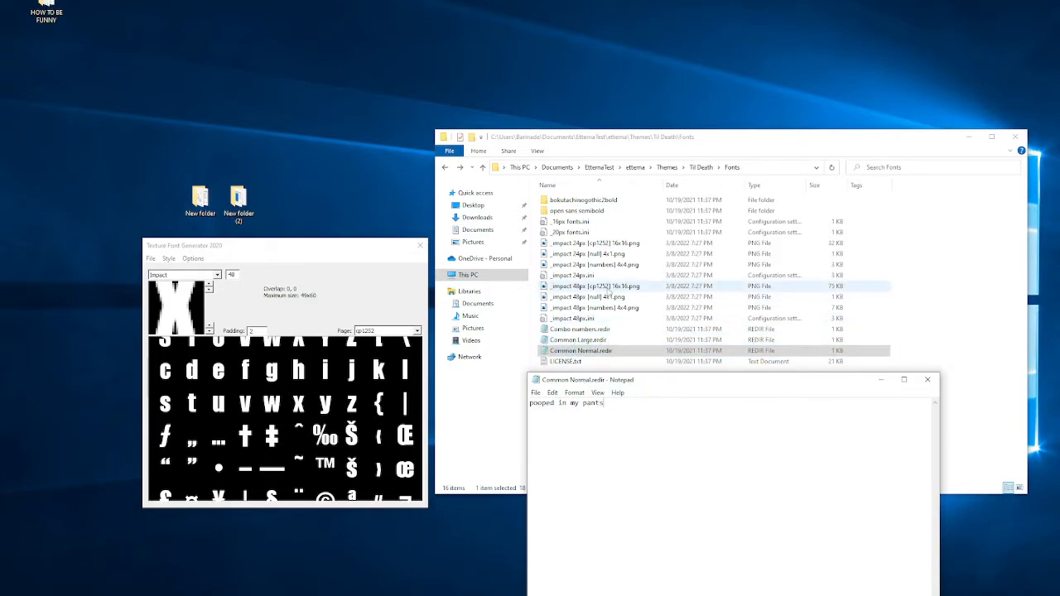
{"action": "left_click", "coordinate": [569, 351]}
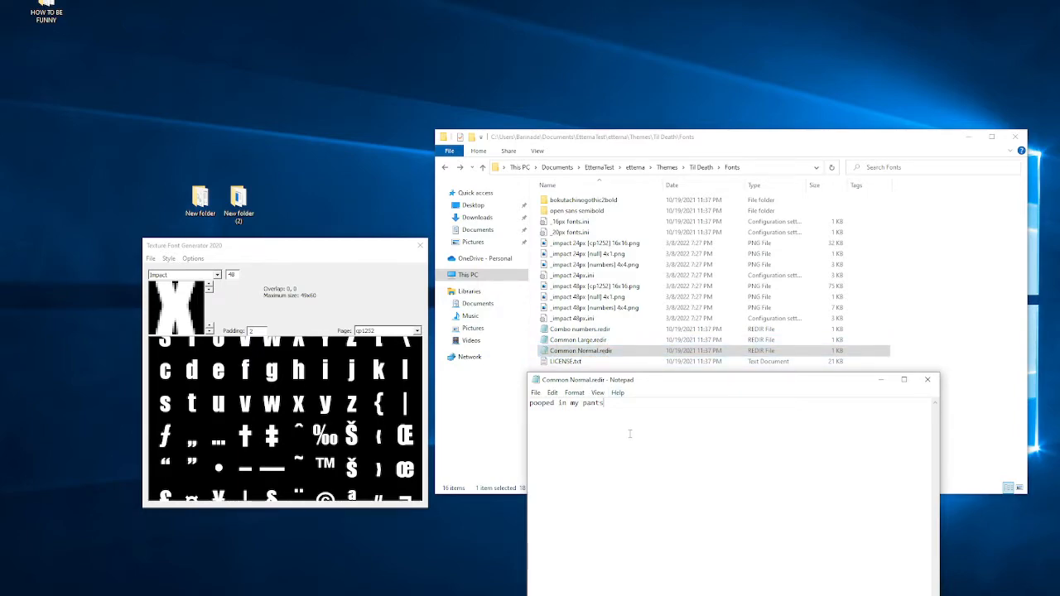
{"action": "left_click_drag", "start_coordinate": [613, 403], "coordinate": [485, 404]}
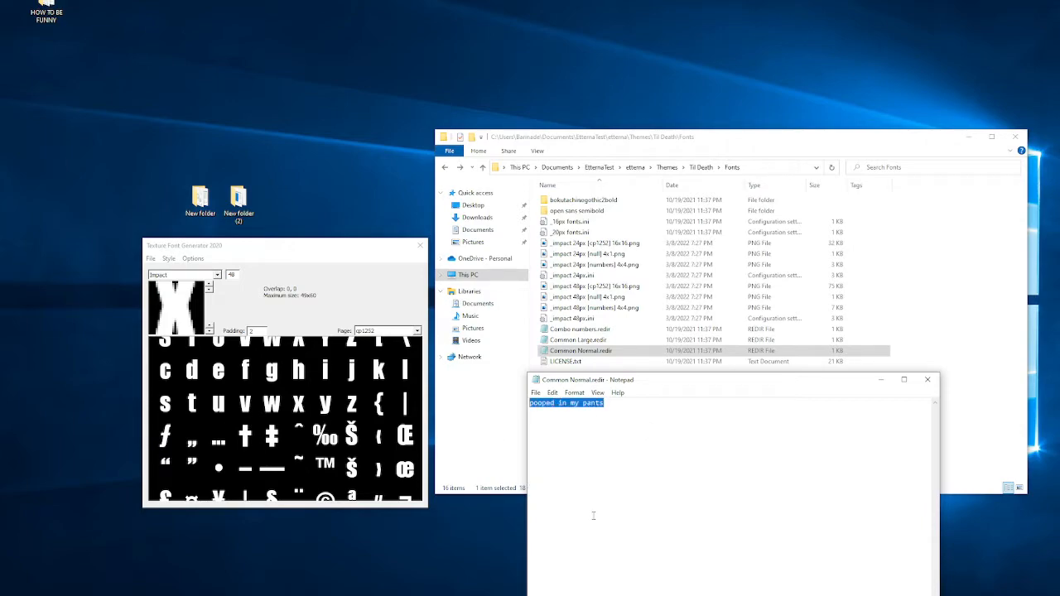
{"action": "key", "text": "BackSpace"}
{"action": "type", "text": "_impact"}
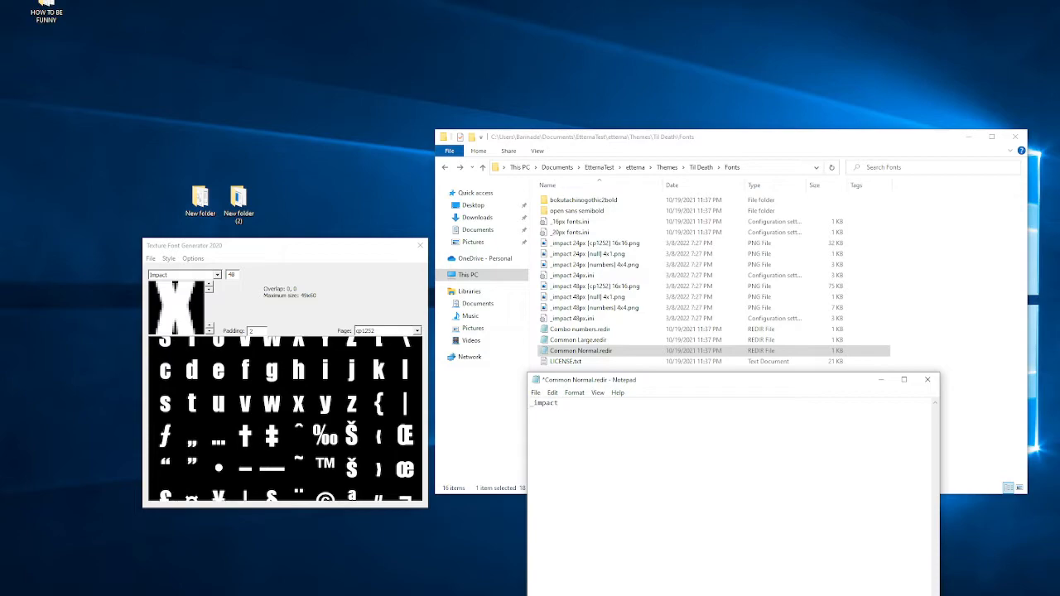
{"action": "type", "text": "24px"}
{"action": "key", "text": "ctrl+s"}
{"action": "left_click", "coordinate": [927, 379]}
Step: Replace Common Large.redir's text with _impact 48px, save and close Notepad
{"action": "double_click", "coordinate": [580, 340]}
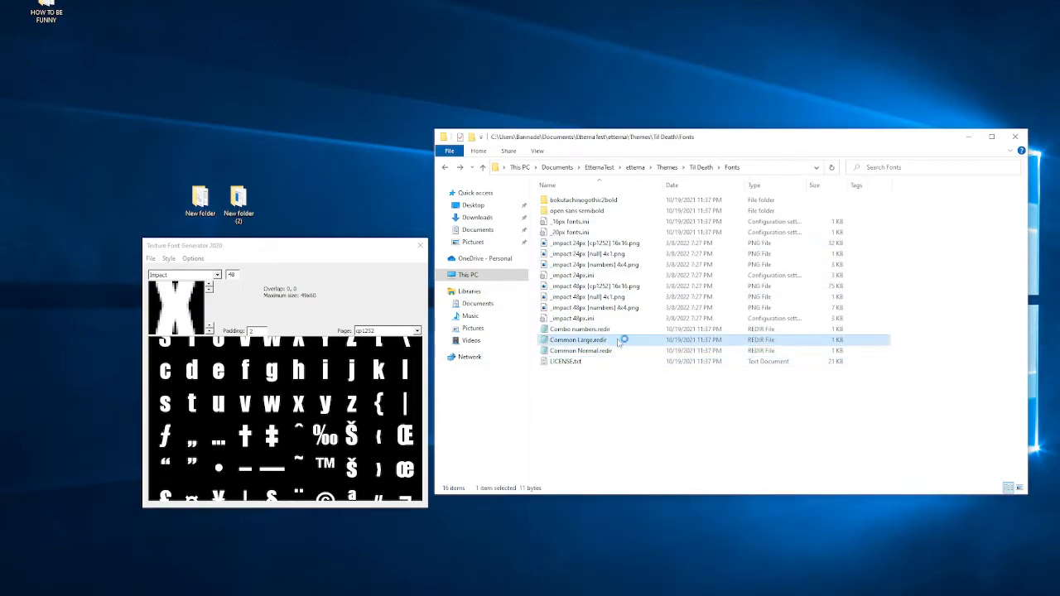
{"action": "left_click_drag", "start_coordinate": [580, 404], "coordinate": [474, 412]}
{"action": "key", "text": "BackSpace"}
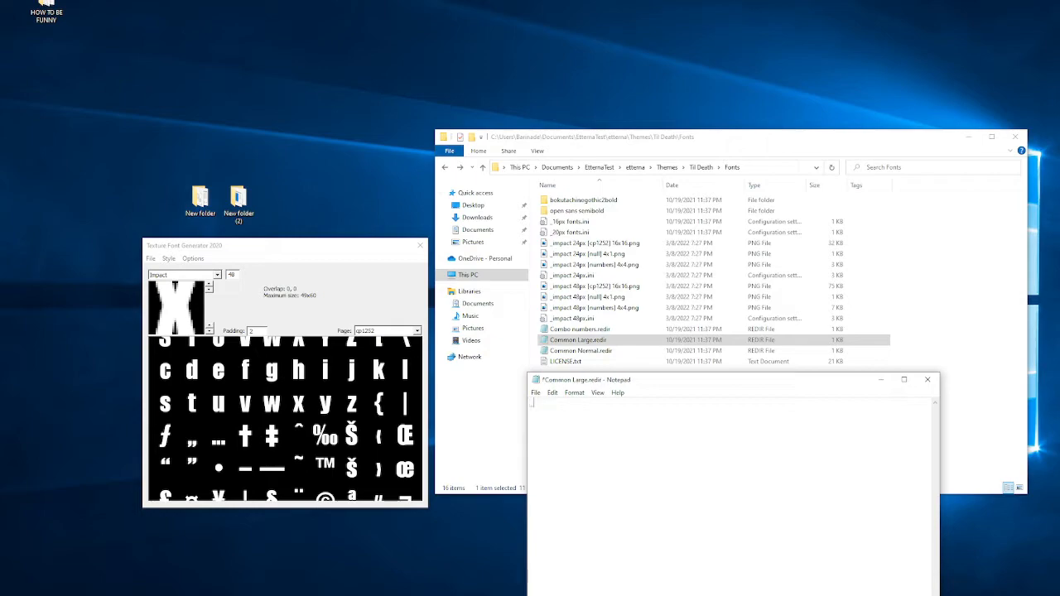
{"action": "type", "text": "_impact 48px"}
{"action": "key", "text": "ctrl+s"}
{"action": "left_click", "coordinate": [927, 380]}
{"action": "left_click", "coordinate": [614, 415]}
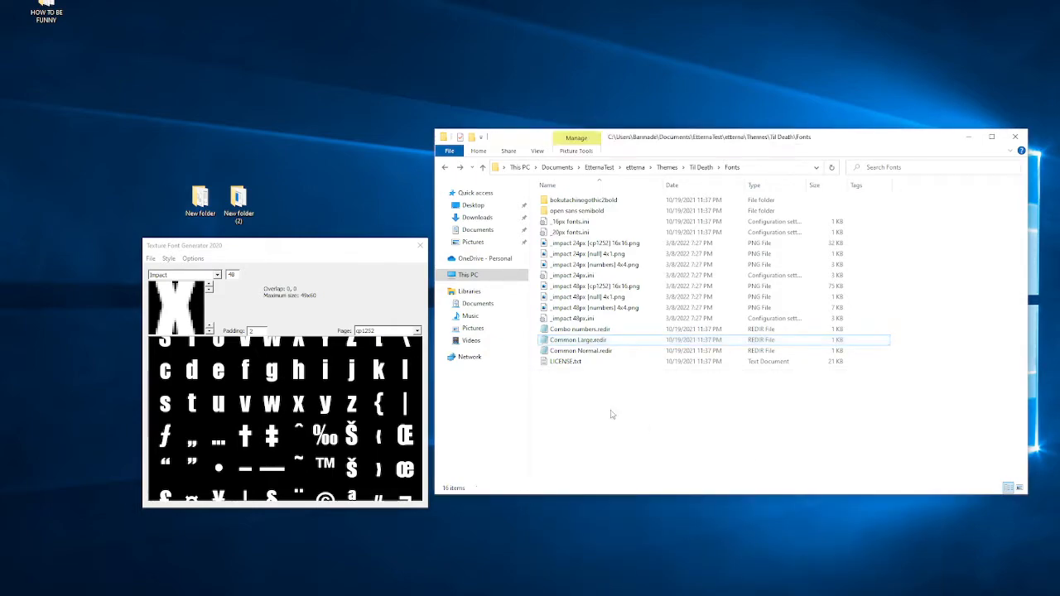
Step: Review and deselect the _impact files in Fonts, then close Texture Font Generator 2020
{"action": "left_click", "coordinate": [601, 342]}
{"action": "left_click_drag", "start_coordinate": [580, 325], "coordinate": [604, 250]}
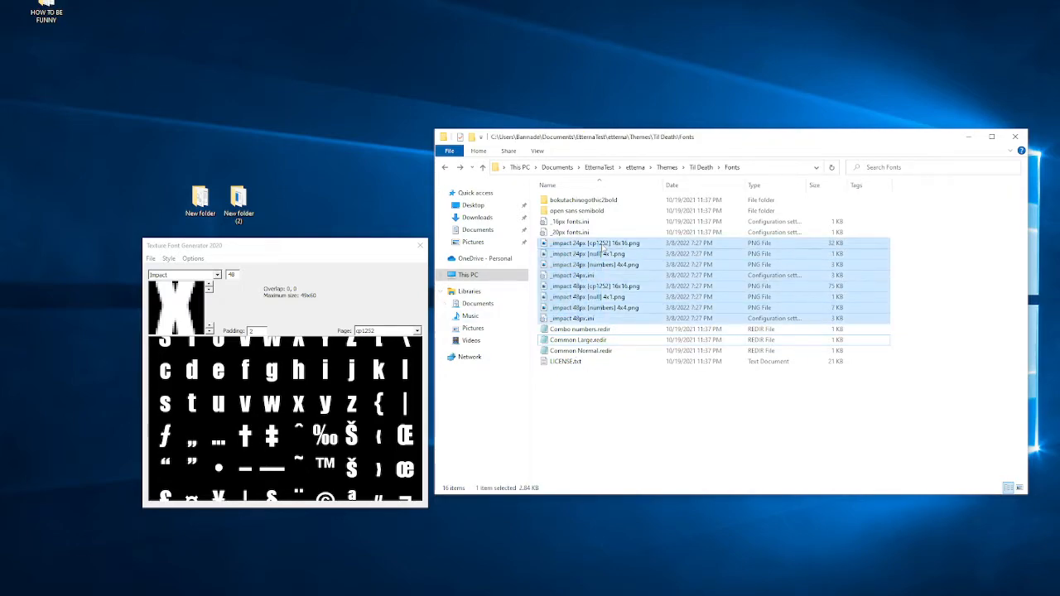
{"action": "left_click", "coordinate": [616, 401]}
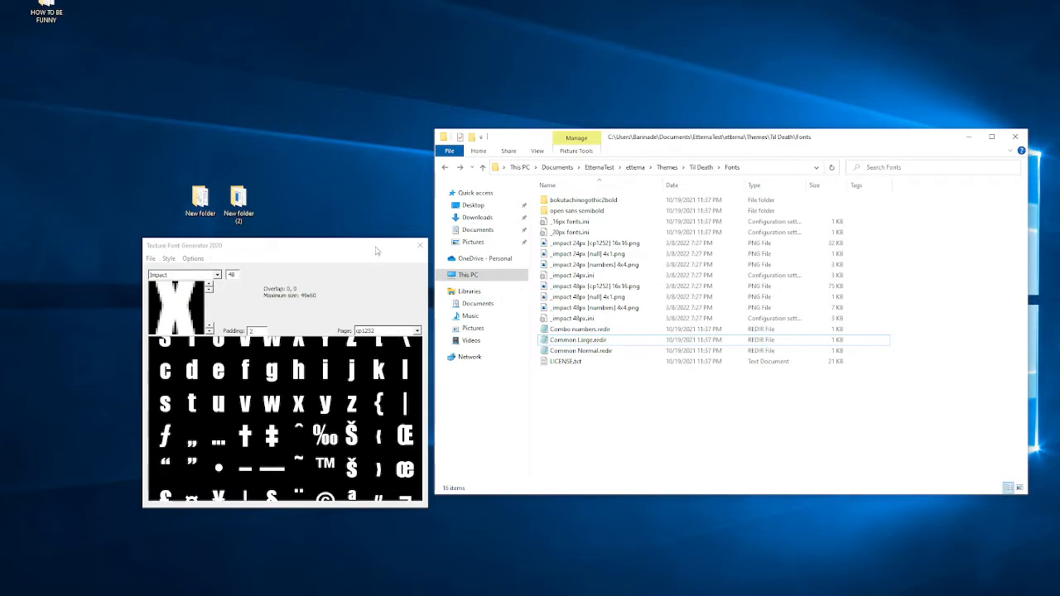
{"action": "left_click", "coordinate": [420, 247]}
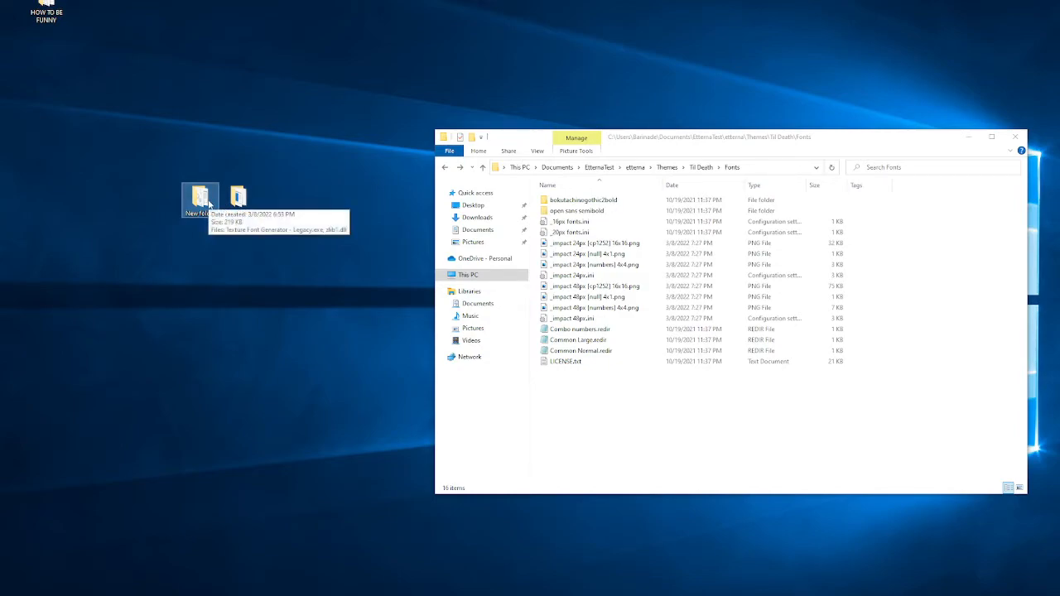
Step: Launch the older Texture Font Generator from New folder (2) and place it beside Fonts
{"action": "left_click", "coordinate": [239, 203]}
{"action": "double_click", "coordinate": [238, 203]}
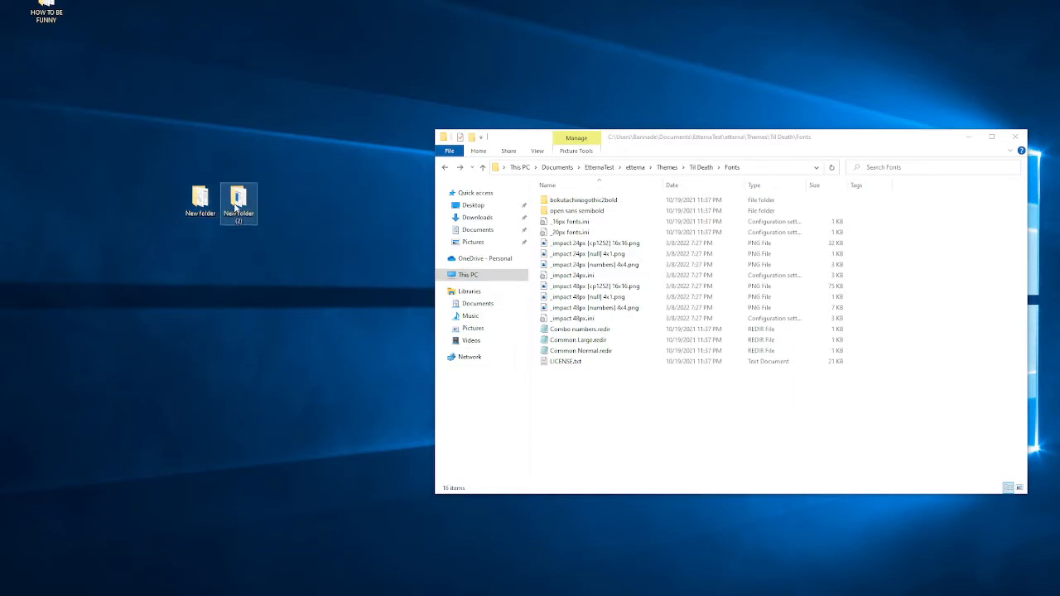
{"action": "double_click", "coordinate": [638, 226]}
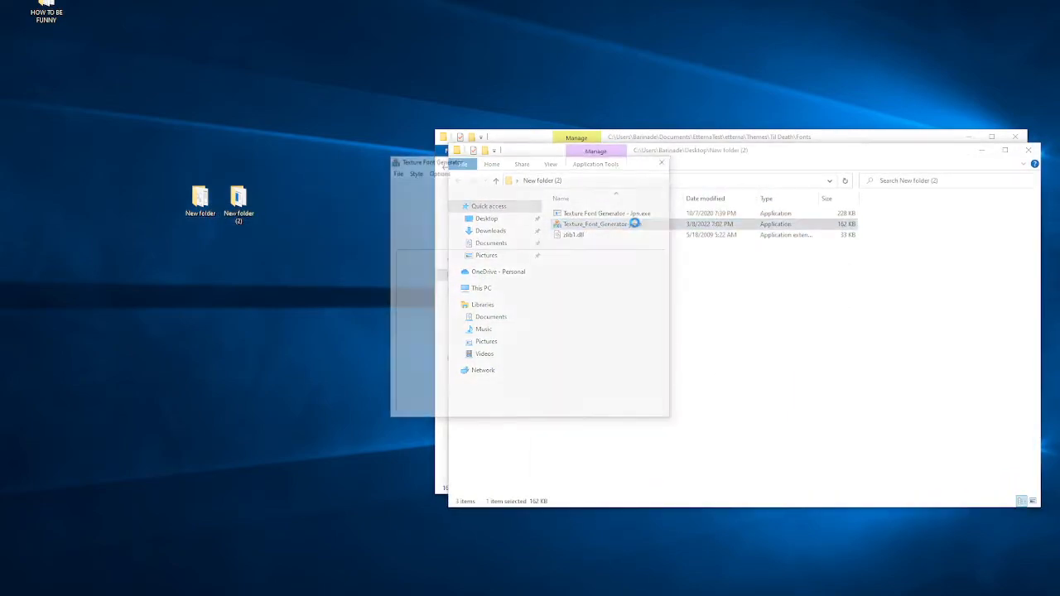
{"action": "left_click", "coordinate": [1029, 150]}
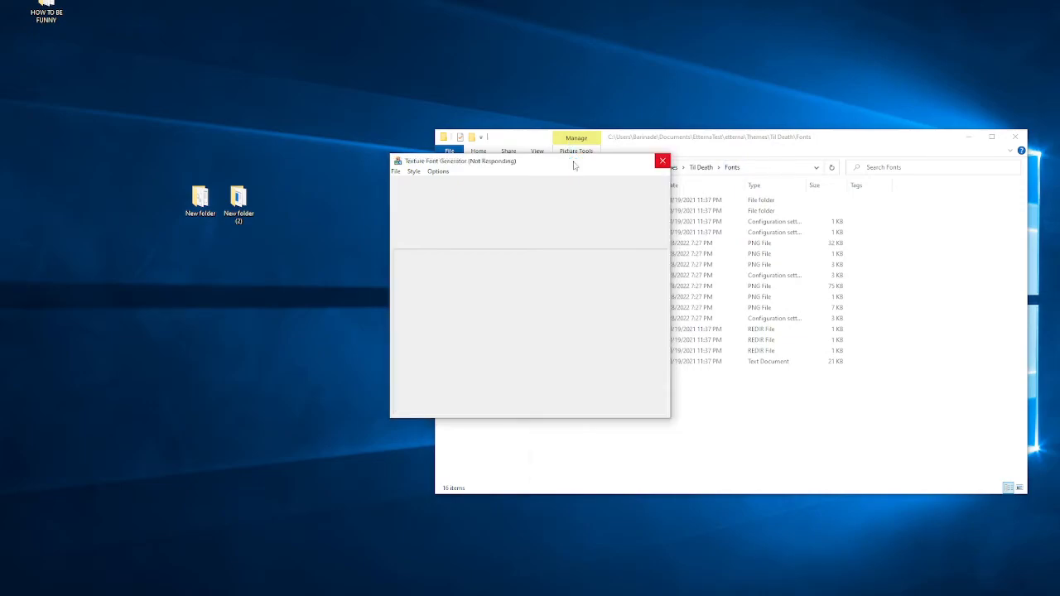
{"action": "left_click_drag", "start_coordinate": [574, 165], "coordinate": [331, 246]}
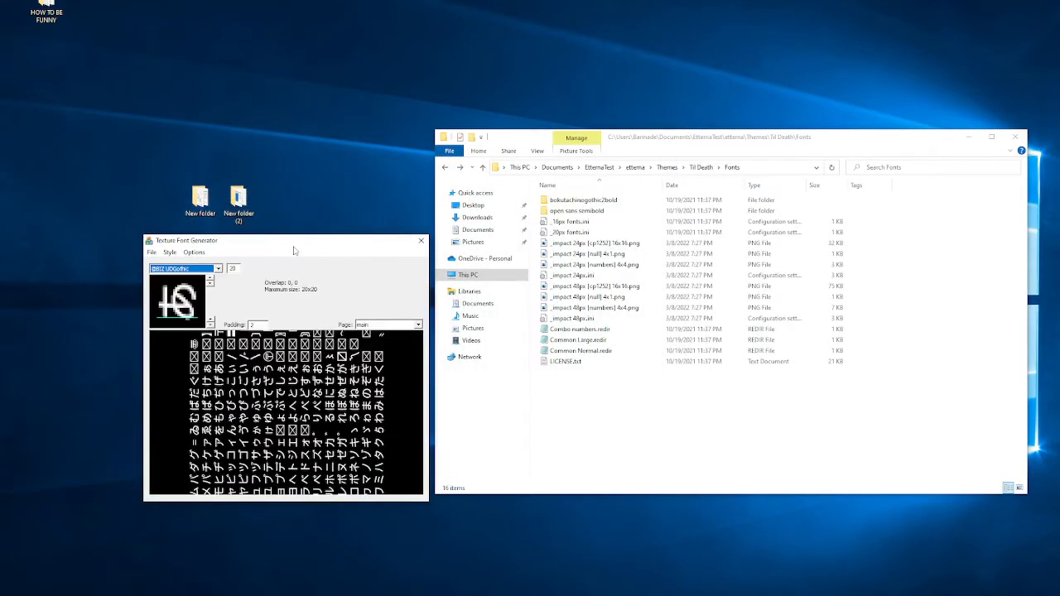
Step: Keep the main character page and choose Impact as the font
{"action": "left_click", "coordinate": [389, 325]}
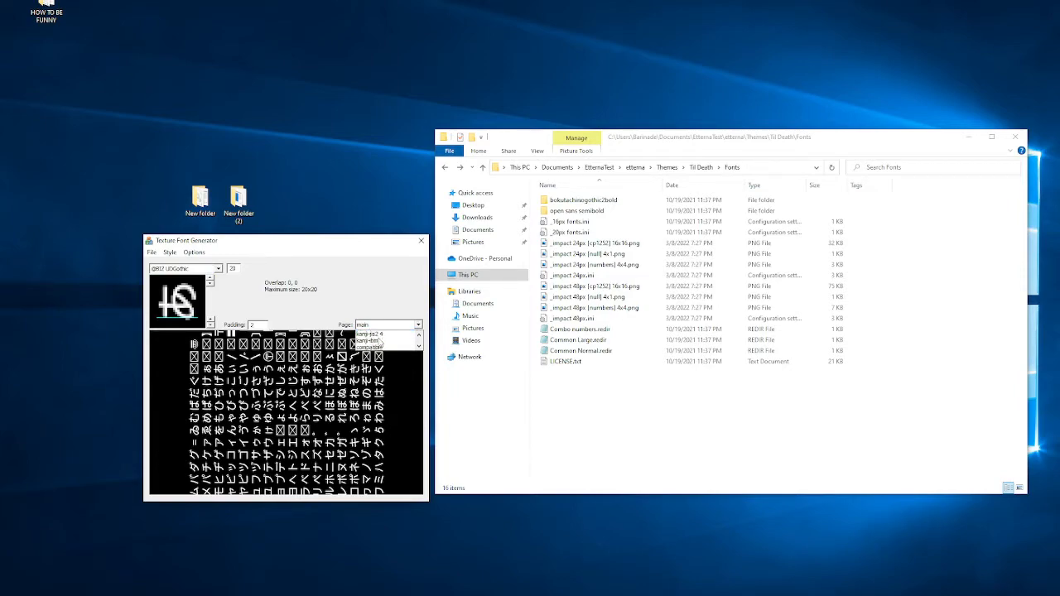
{"action": "left_click", "coordinate": [381, 343]}
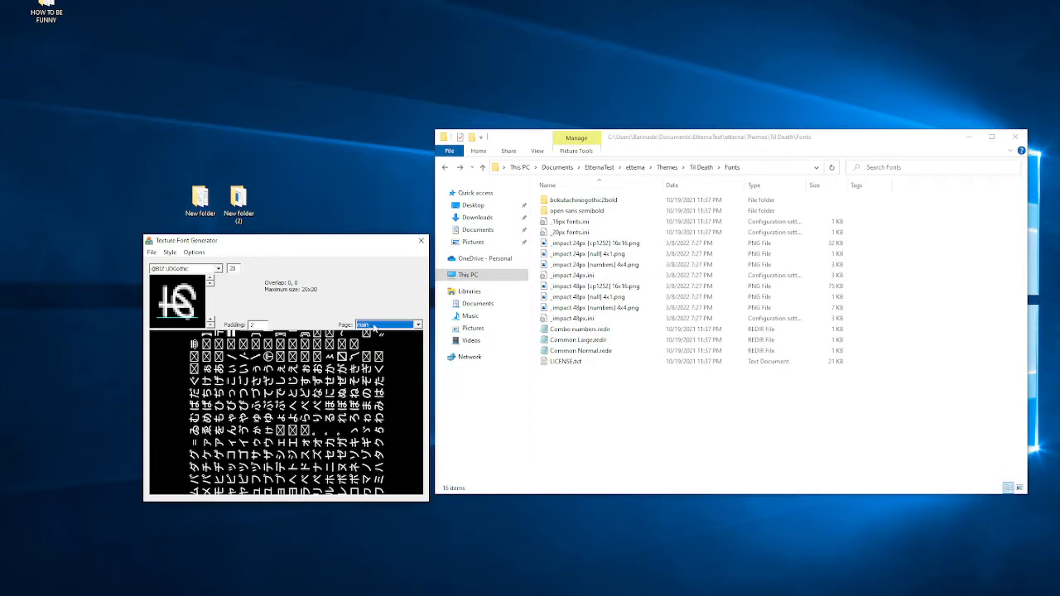
{"action": "left_click", "coordinate": [218, 268]}
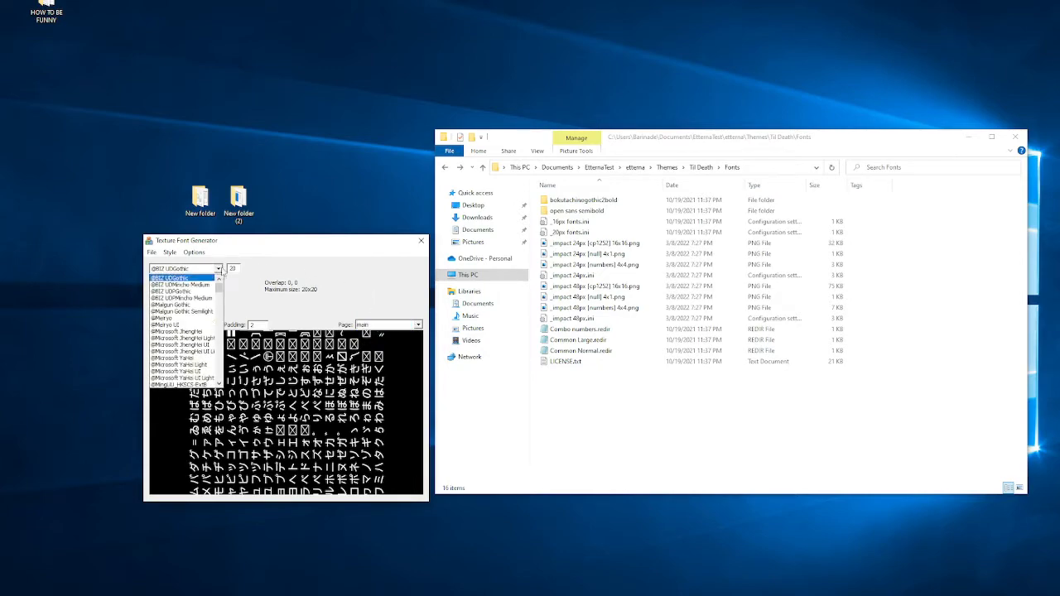
{"action": "left_click_drag", "start_coordinate": [221, 286], "coordinate": [219, 335]}
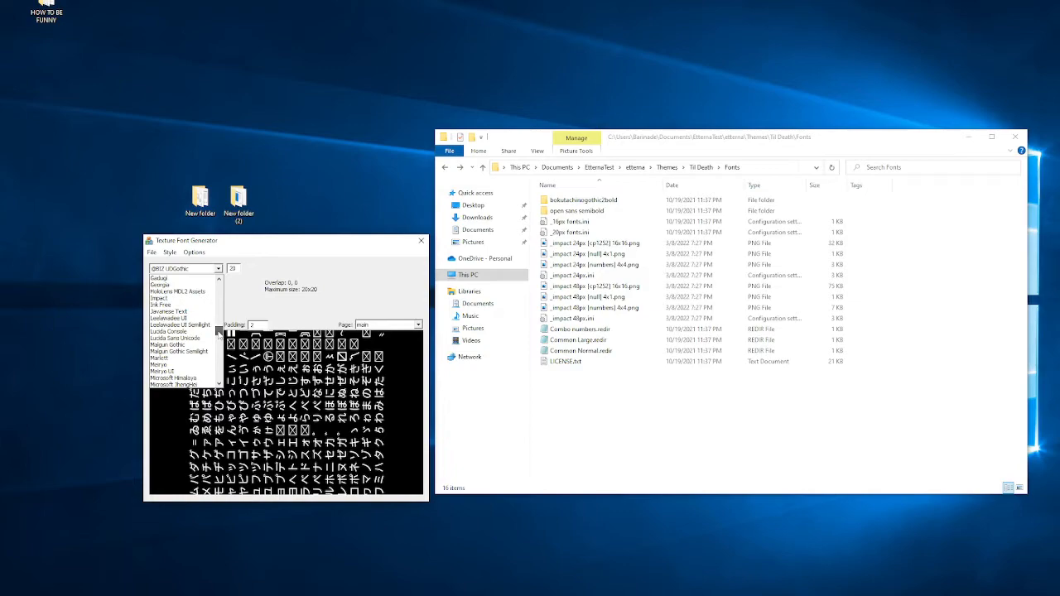
{"action": "left_click", "coordinate": [182, 305]}
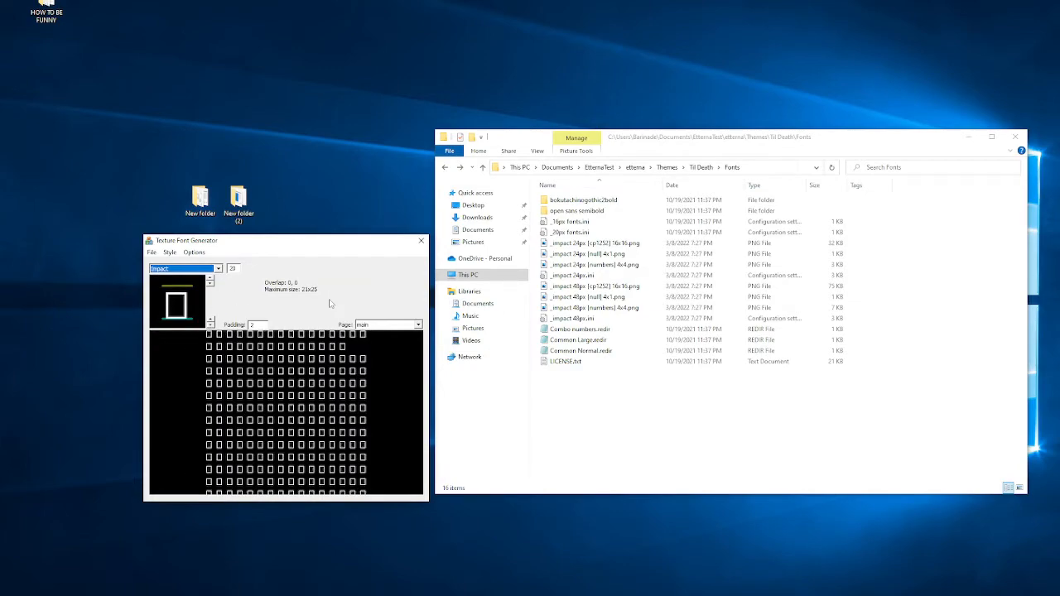
Step: Switch to the kanji-regular 2 page in Microsoft YaHei Light at size 24
{"action": "left_click", "coordinate": [379, 325]}
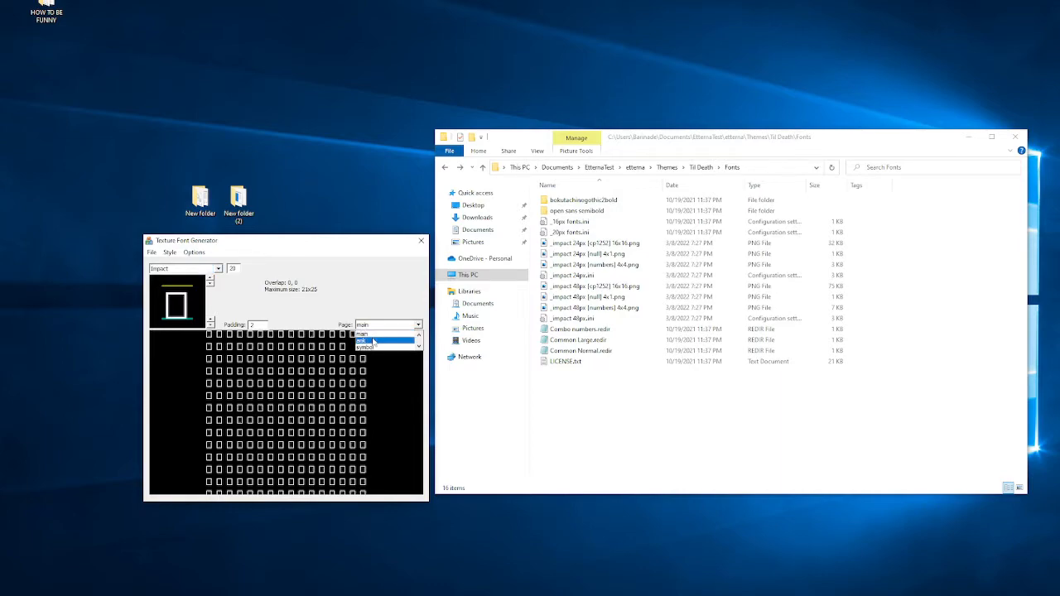
{"action": "left_click", "coordinate": [378, 348]}
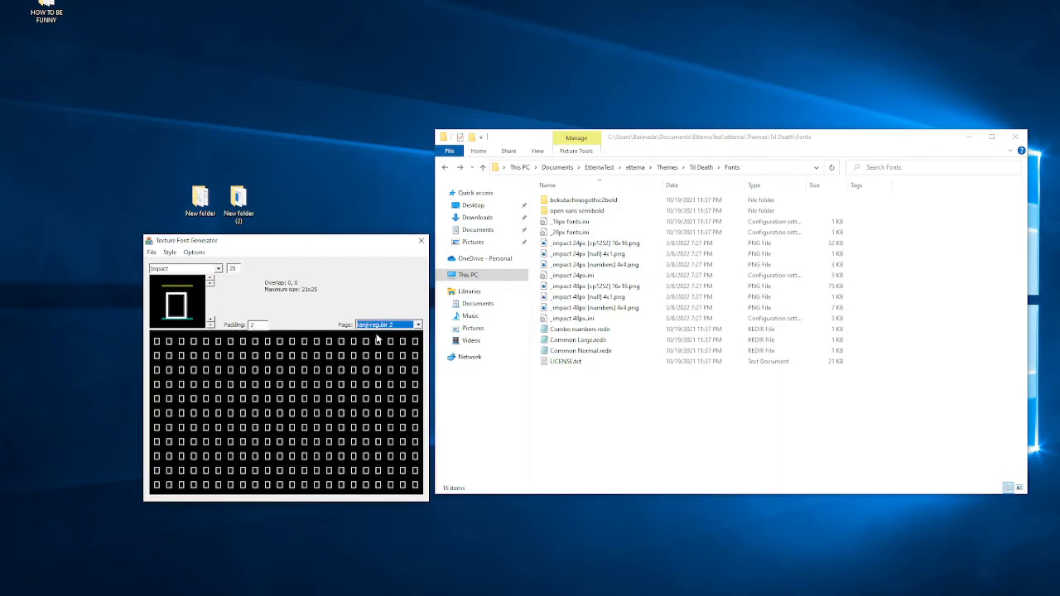
{"action": "left_click", "coordinate": [219, 268]}
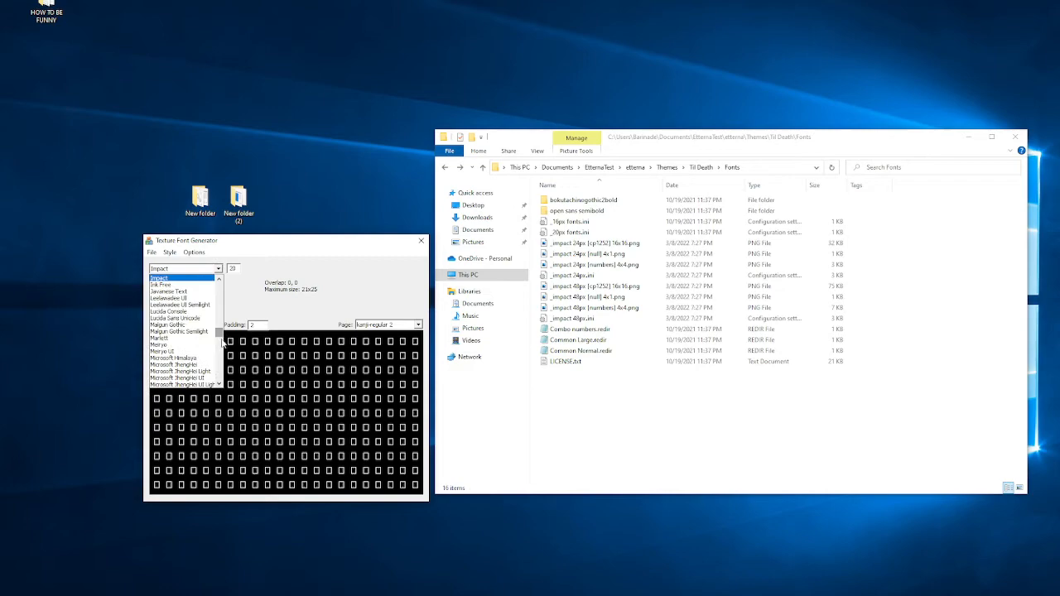
{"action": "scroll", "coordinate": [177, 325], "scroll_direction": "down", "scroll_amount": 5}
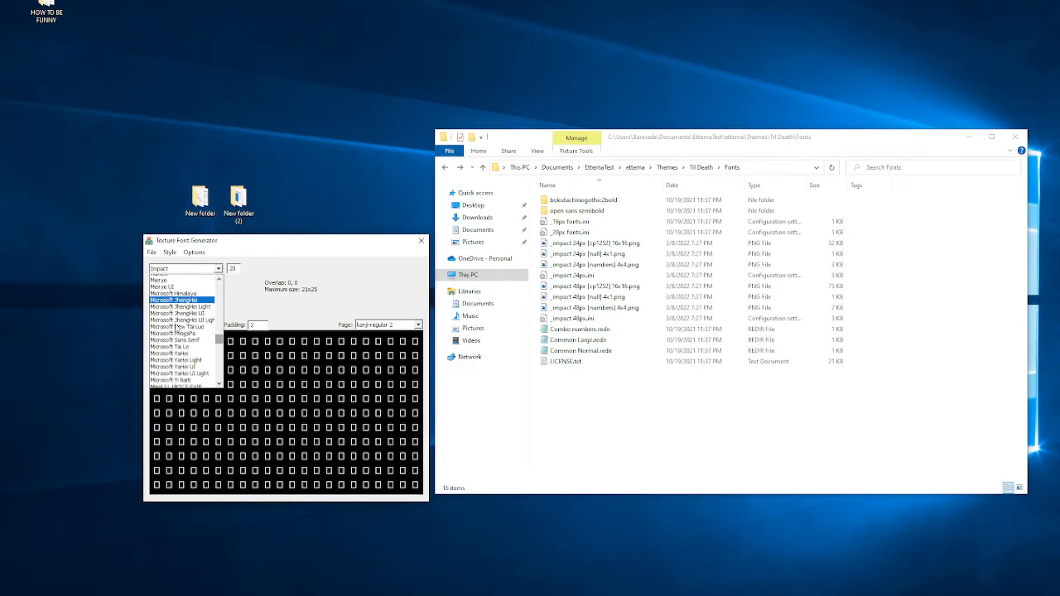
{"action": "left_click", "coordinate": [176, 333]}
{"action": "type", "text": "24"}
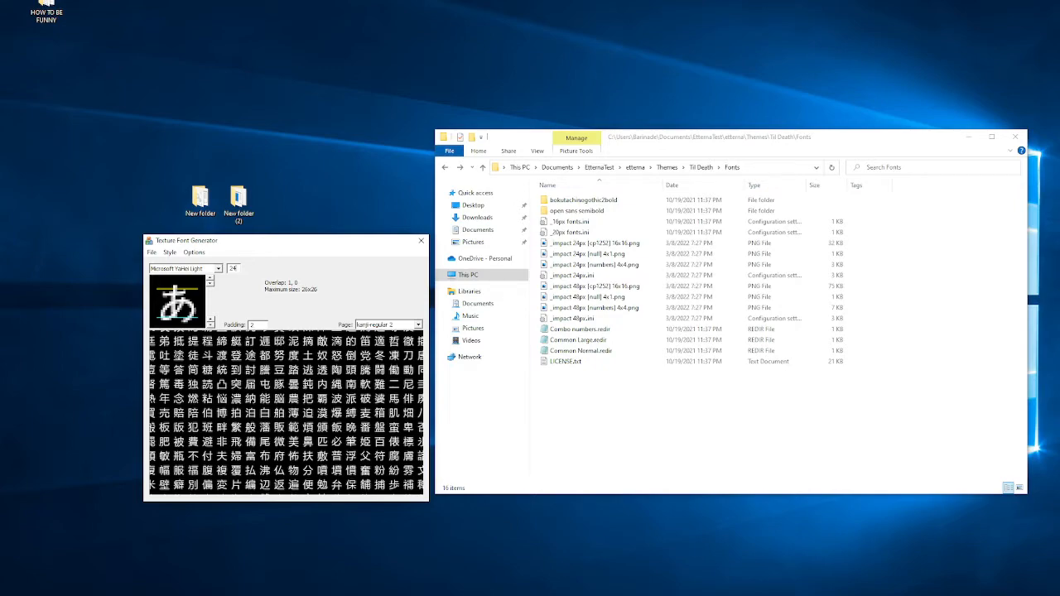
{"action": "key", "text": "Return"}
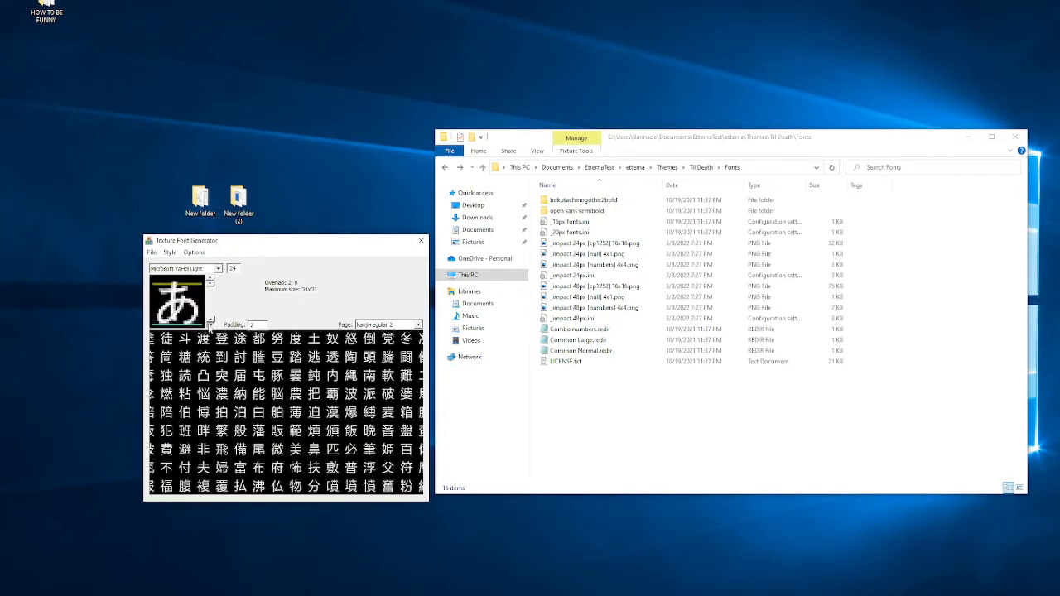
{"action": "left_click", "coordinate": [210, 280]}
Step: Begin saving, then rename the existing _impact 24px.ini in Fonts to keep it
{"action": "left_click", "coordinate": [152, 252]}
{"action": "left_click", "coordinate": [166, 264]}
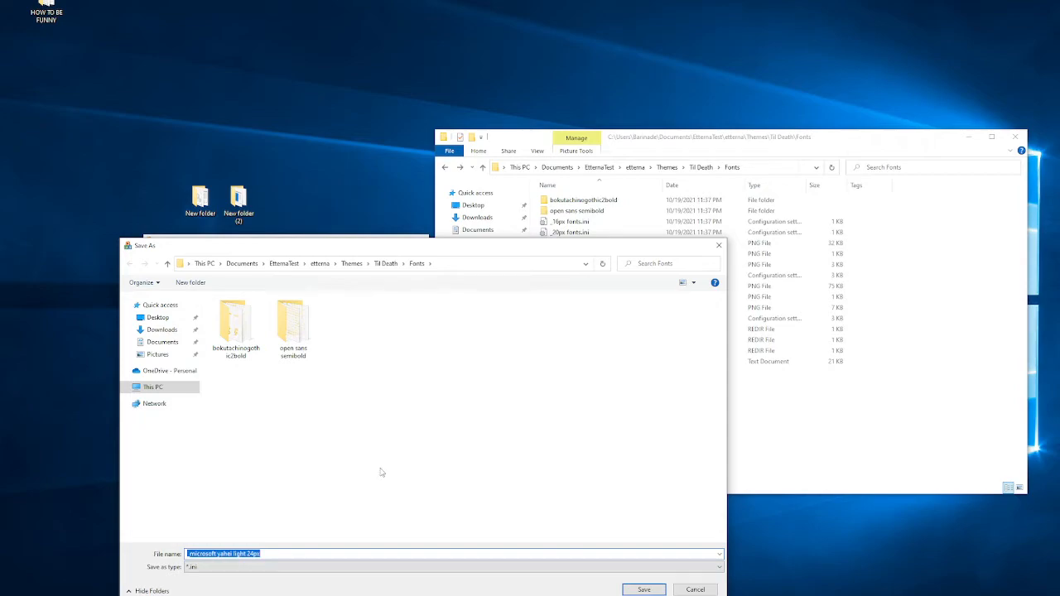
{"action": "type", "text": "_impact"}
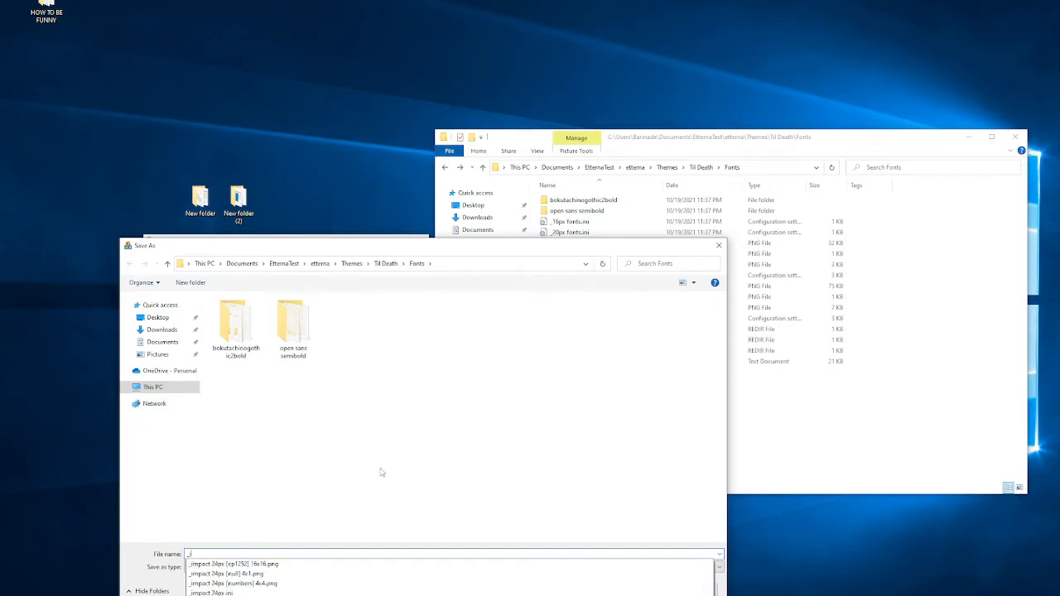
{"action": "left_click", "coordinate": [480, 422]}
{"action": "left_click", "coordinate": [618, 275]}
{"action": "right_click", "coordinate": [617, 277]}
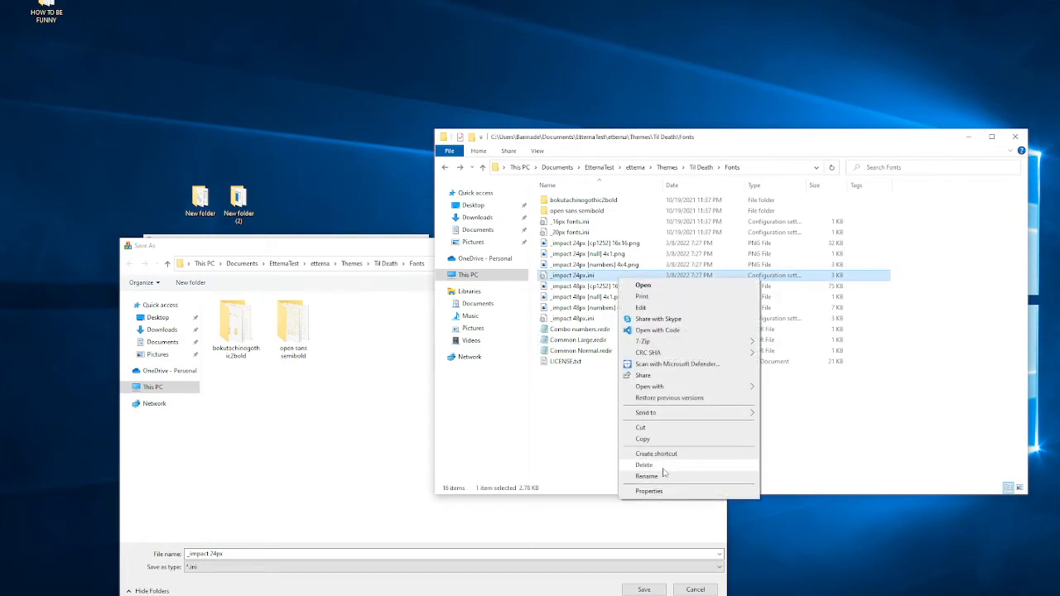
{"action": "left_click", "coordinate": [662, 473]}
{"action": "key", "text": "Return"}
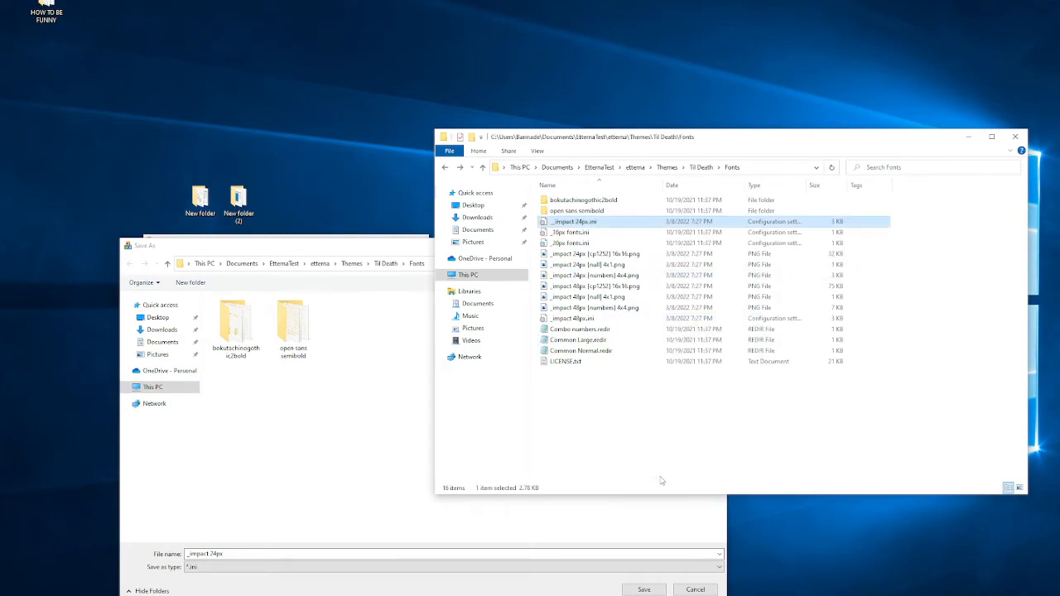
Step: Rename _impact 48px.ini likewise and save the kanji pages into Fonts as _impact 24px
{"action": "left_click", "coordinate": [580, 318]}
{"action": "key", "text": "F2"}
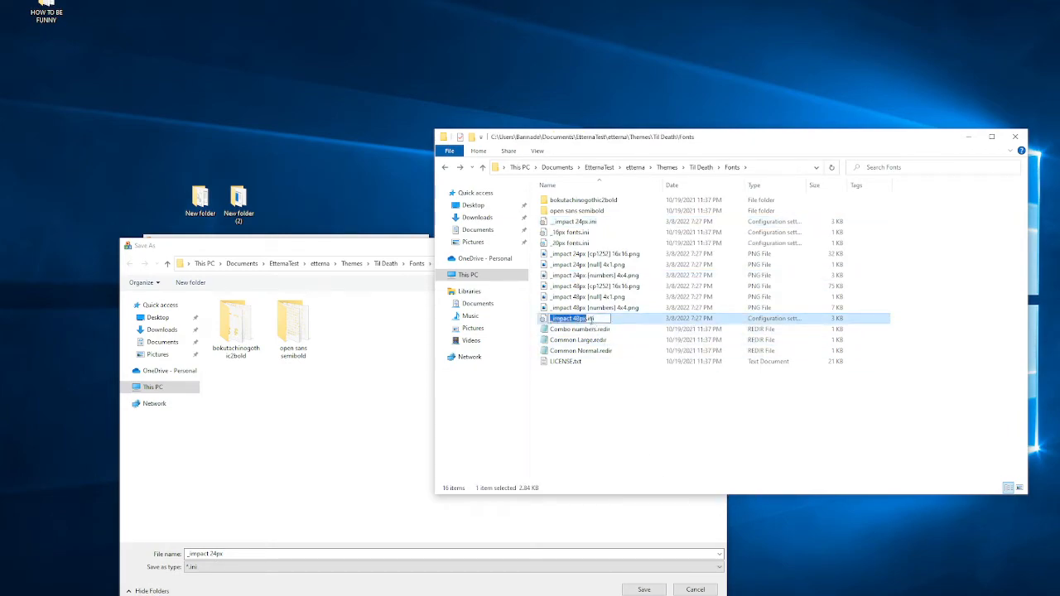
{"action": "key", "text": "Home"}
{"action": "type", "text": "_"}
{"action": "key", "text": "Return"}
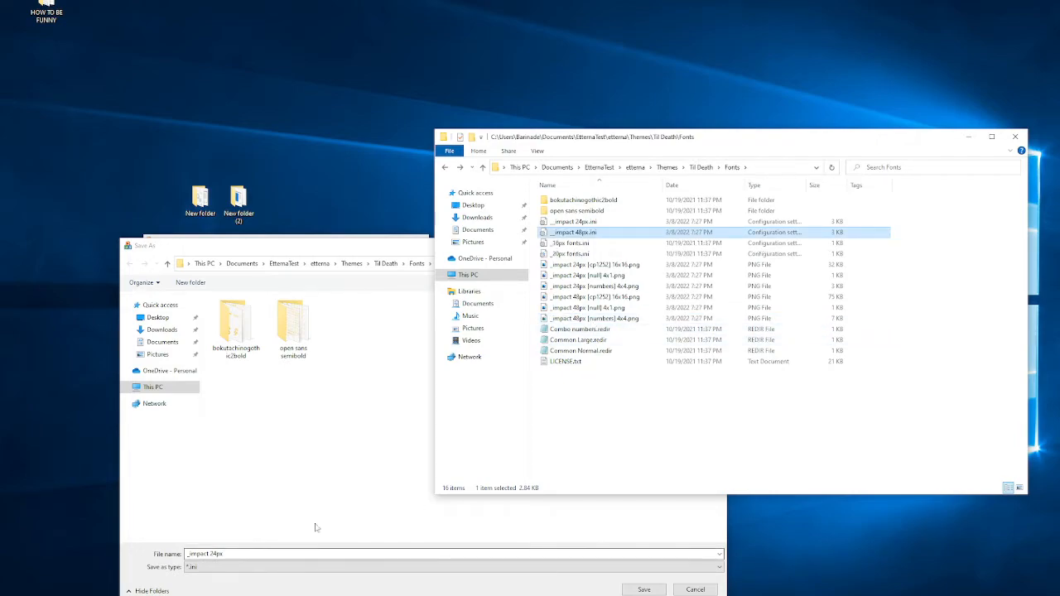
{"action": "left_click", "coordinate": [403, 250]}
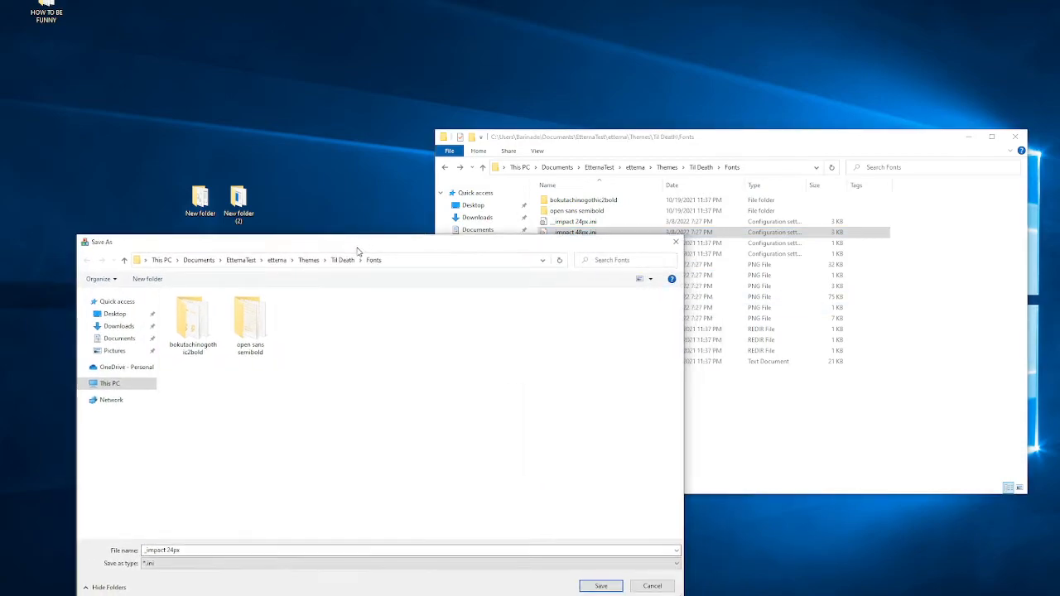
{"action": "left_click", "coordinate": [600, 586]}
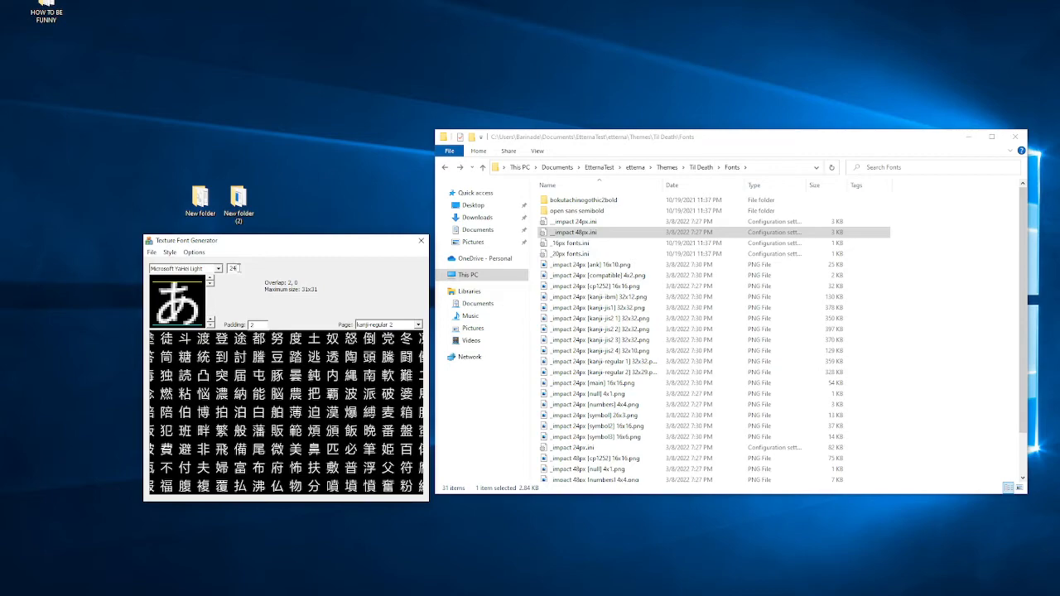
Step: Set the size to 48 and save the kanji pages into Fonts as _impact 48px
{"action": "double_click", "coordinate": [233, 268]}
{"action": "type", "text": "4"}
{"action": "left_click", "coordinate": [211, 278]}
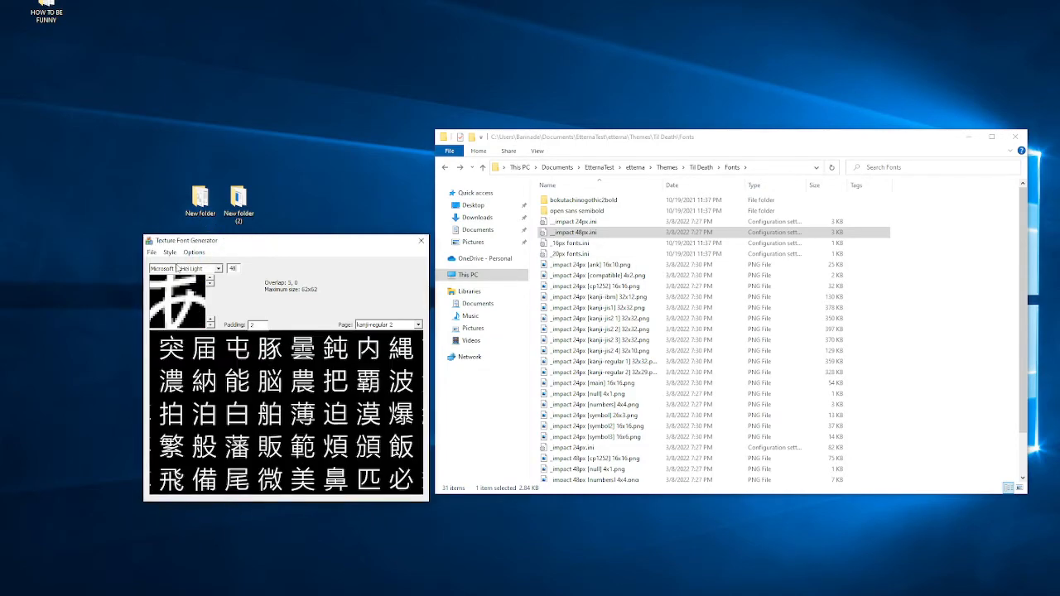
{"action": "left_click", "coordinate": [152, 252]}
{"action": "left_click", "coordinate": [161, 269]}
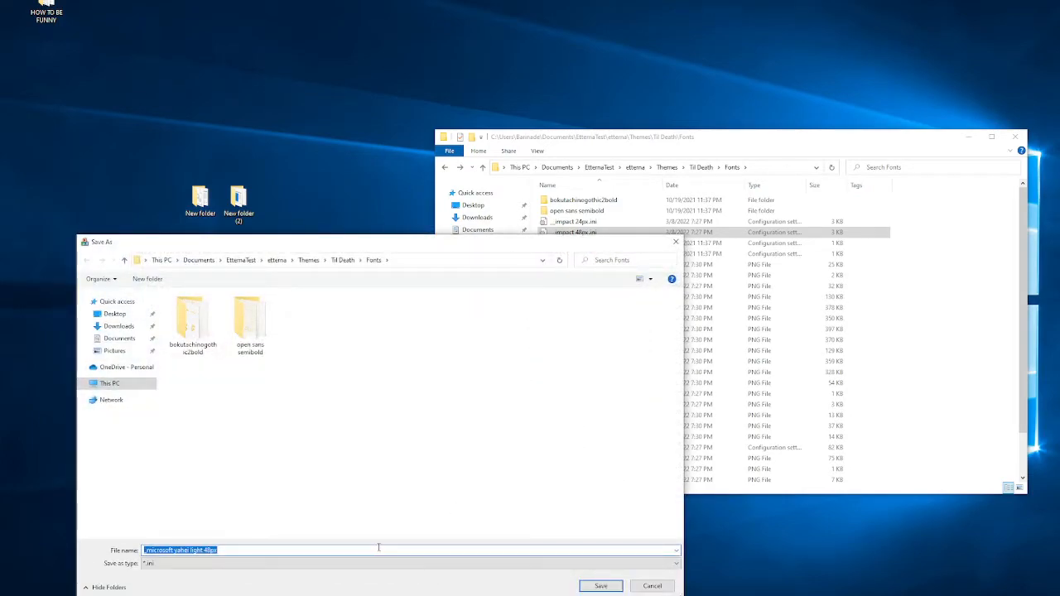
{"action": "type", "text": "_impact 48px"}
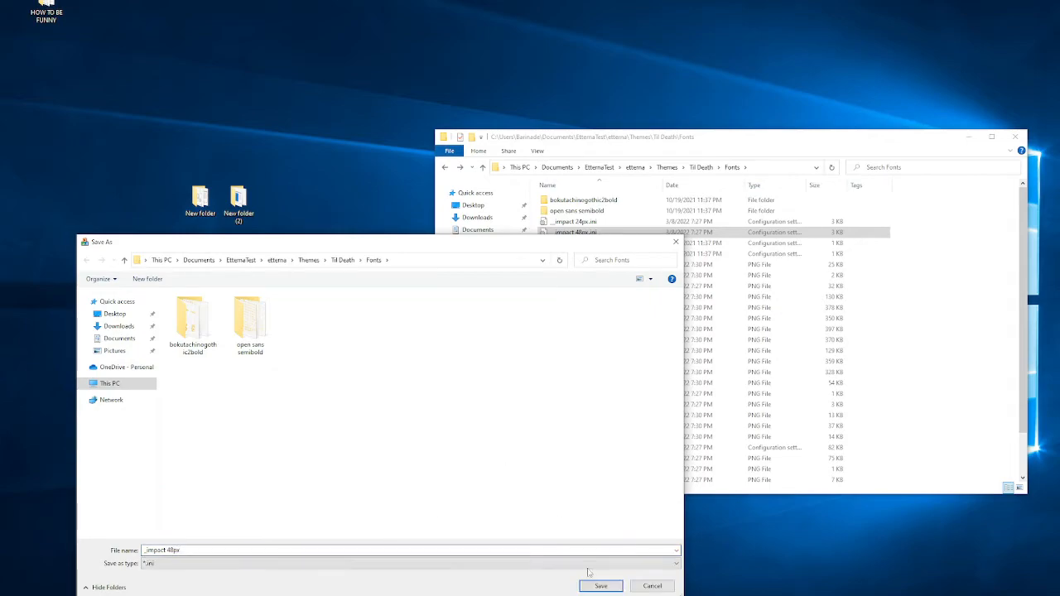
{"action": "left_click", "coordinate": [593, 583]}
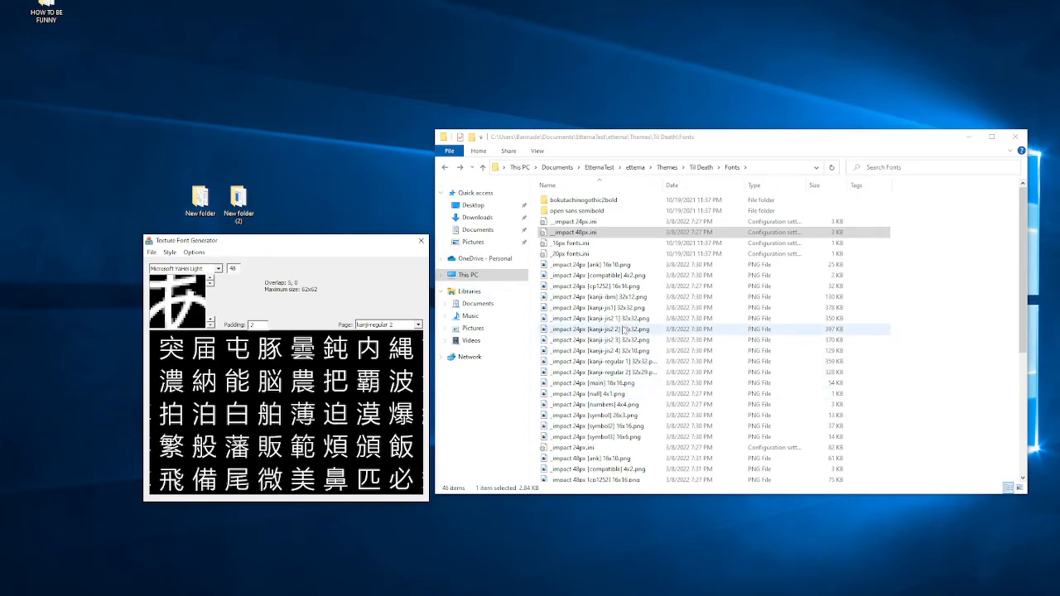
{"action": "scroll", "coordinate": [673, 404], "scroll_direction": "down", "scroll_amount": 5}
Step: Select the run of new 48px files, close Texture Font Generator and clear the selection
{"action": "left_click", "coordinate": [547, 424]}
{"action": "left_click", "coordinate": [580, 283], "text": "shift"}
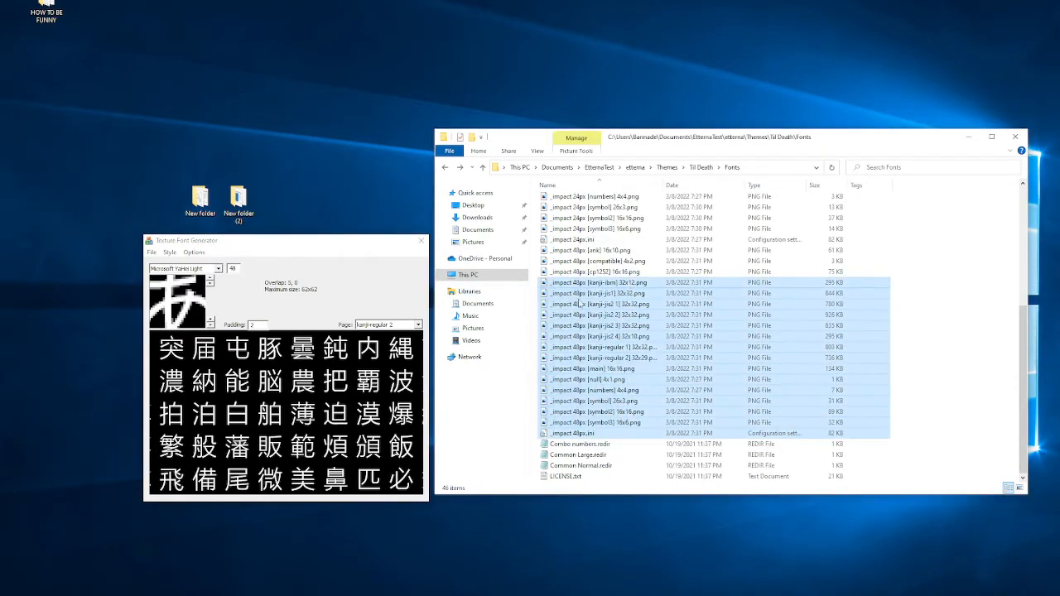
{"action": "left_click", "coordinate": [421, 240]}
{"action": "left_click", "coordinate": [852, 352]}
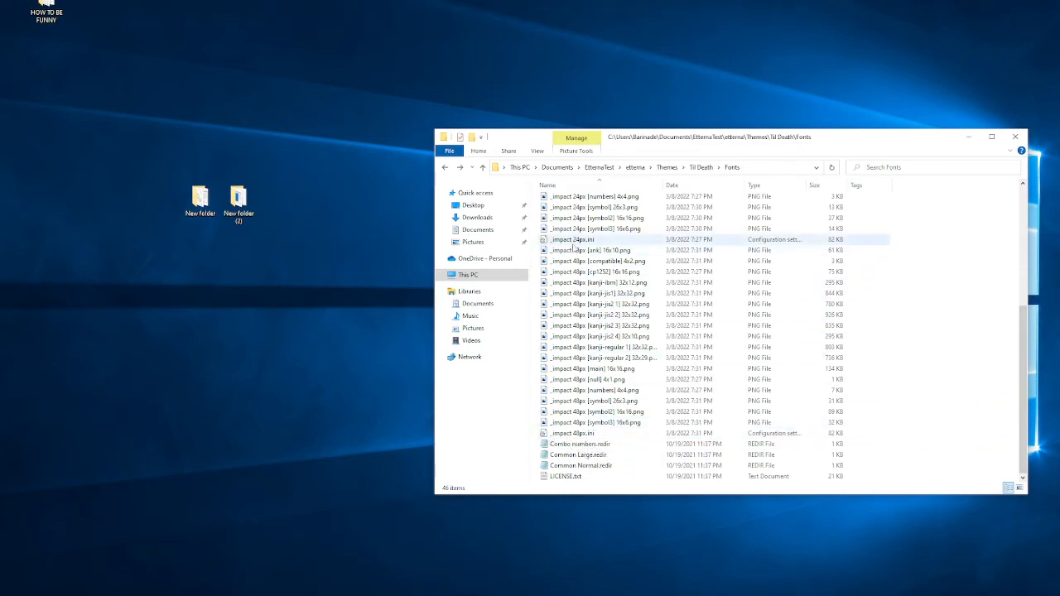
{"action": "scroll", "coordinate": [584, 435], "scroll_direction": "up", "scroll_amount": 3}
{"action": "scroll", "coordinate": [586, 359], "scroll_direction": "up", "scroll_amount": 3}
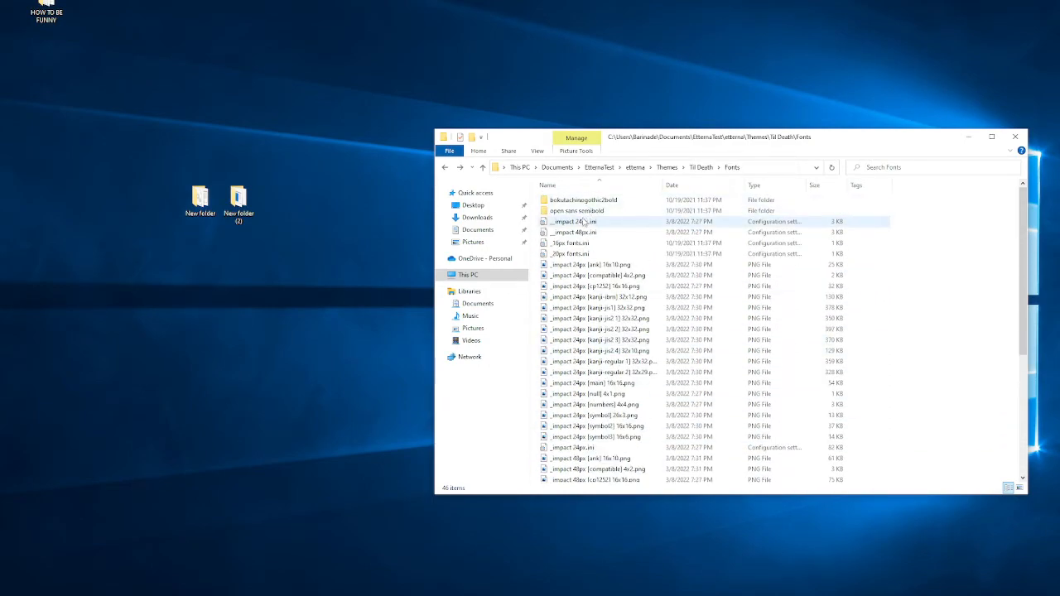
Step: Merge the small _impact 24px.ini lines above [main] in the large 24px ini and save it
{"action": "double_click", "coordinate": [574, 221]}
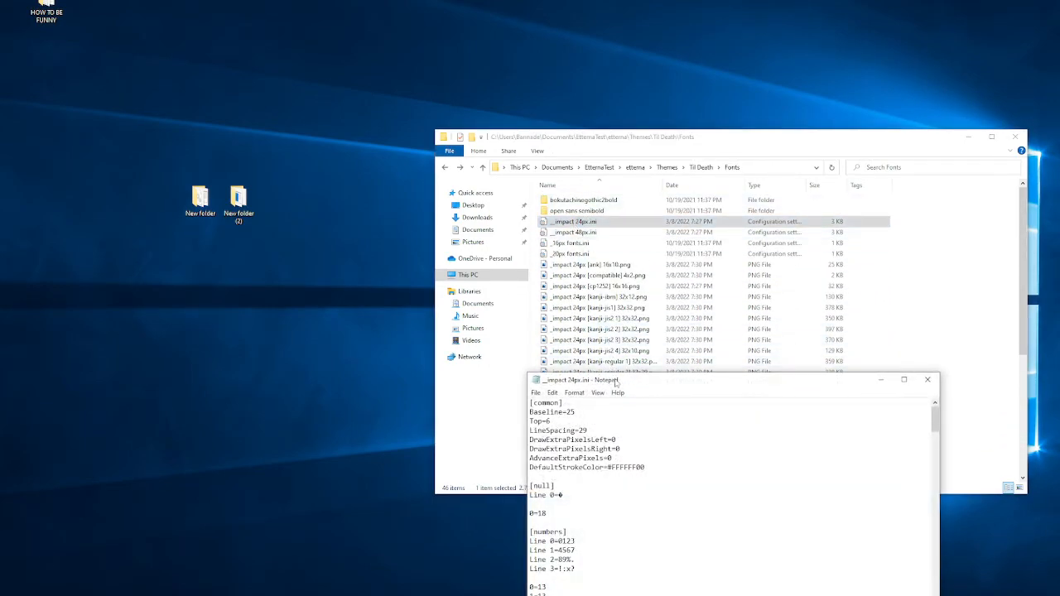
{"action": "left_click_drag", "start_coordinate": [614, 379], "coordinate": [607, 514]}
{"action": "scroll", "coordinate": [605, 352], "scroll_direction": "down", "scroll_amount": 5}
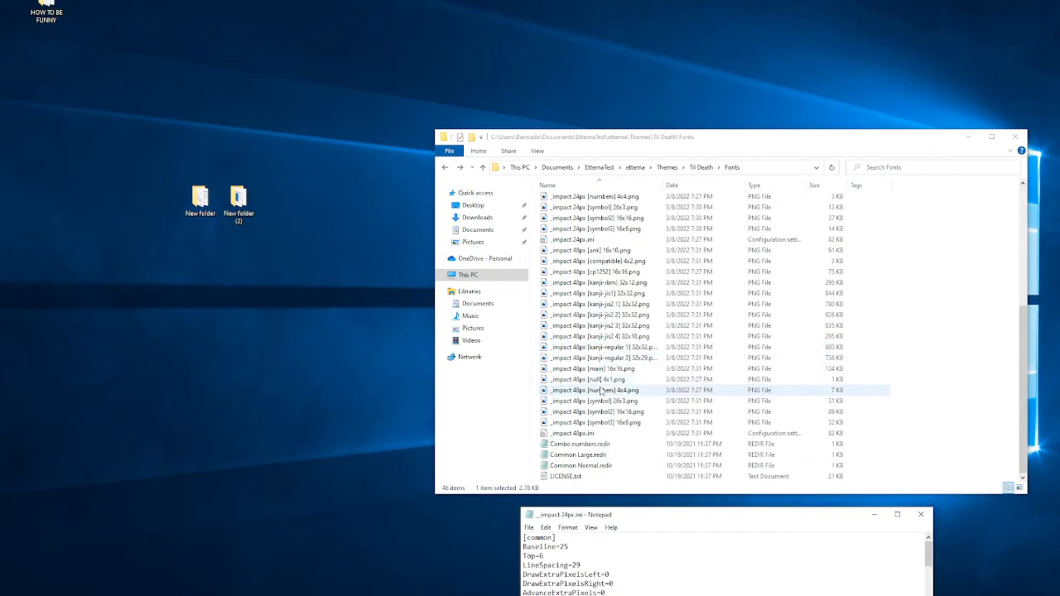
{"action": "scroll", "coordinate": [605, 353], "scroll_direction": "up", "scroll_amount": 3}
{"action": "double_click", "coordinate": [571, 295]}
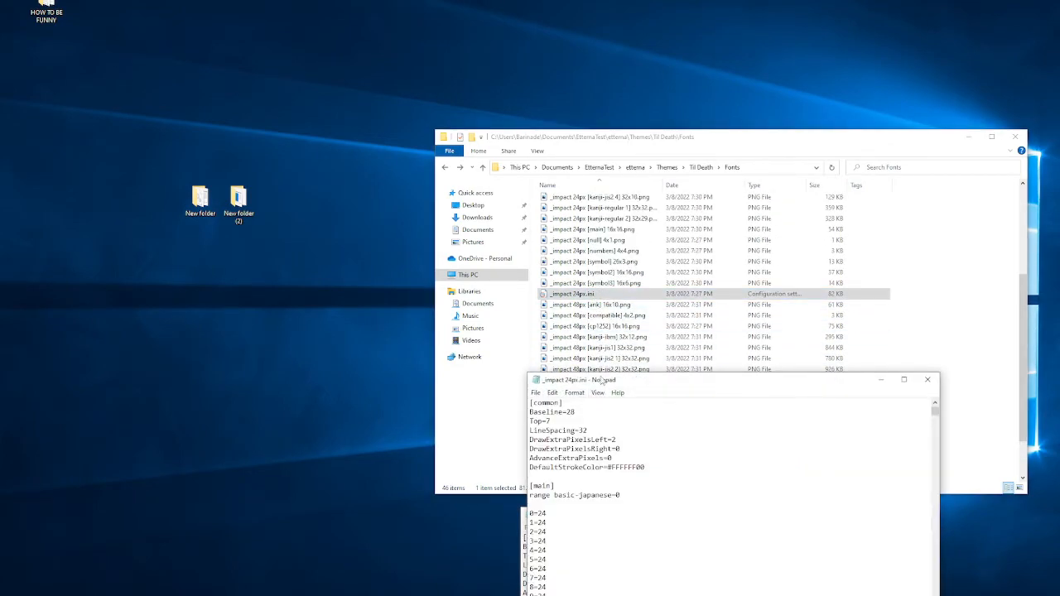
{"action": "left_click_drag", "start_coordinate": [630, 380], "coordinate": [854, 341]}
{"action": "mouse_move", "coordinate": [646, 507]}
{"action": "left_mouse_down"}
{"action": "mouse_move", "coordinate": [459, 386]}
{"action": "mouse_move", "coordinate": [436, 301]}
{"action": "left_mouse_up"}
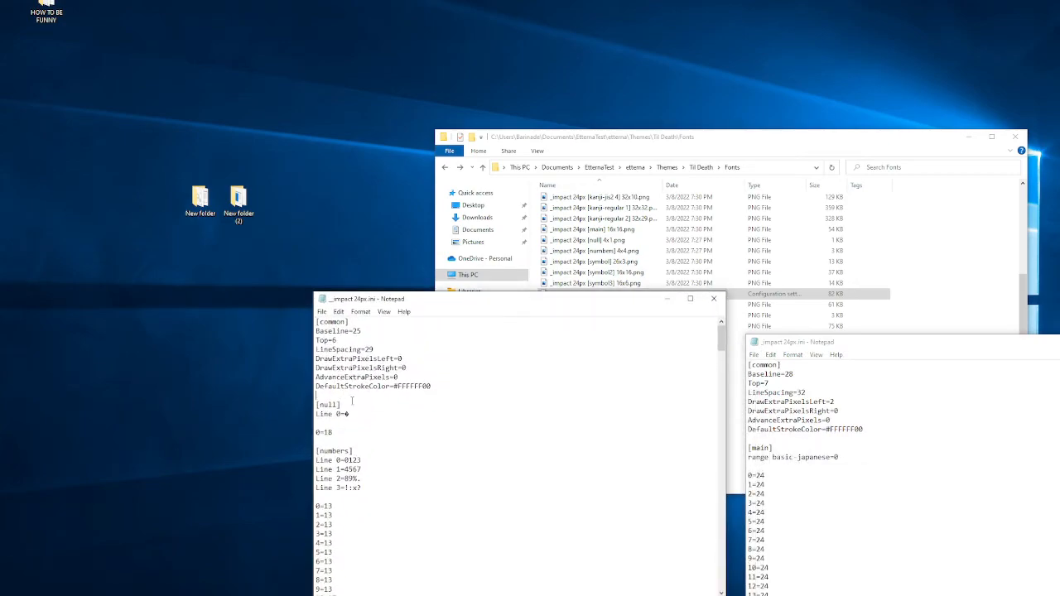
{"action": "key", "text": "ctrl+a"}
{"action": "key", "text": "ctrl+c"}
{"action": "left_click", "coordinate": [799, 454]}
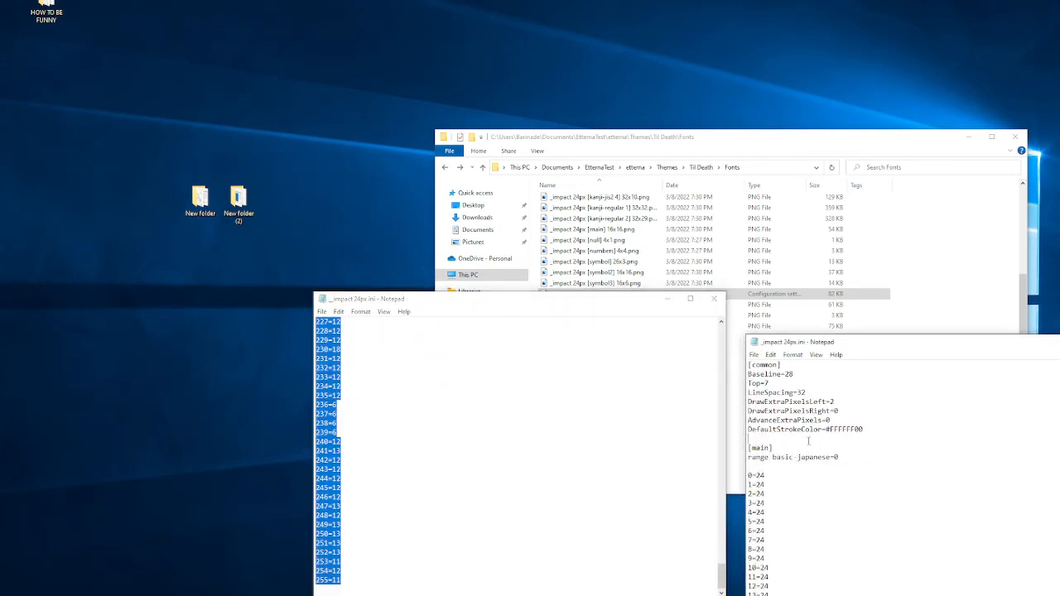
{"action": "key", "text": "ctrl+a"}
{"action": "key", "text": "ctrl+v"}
{"action": "key", "text": "ctrl+s"}
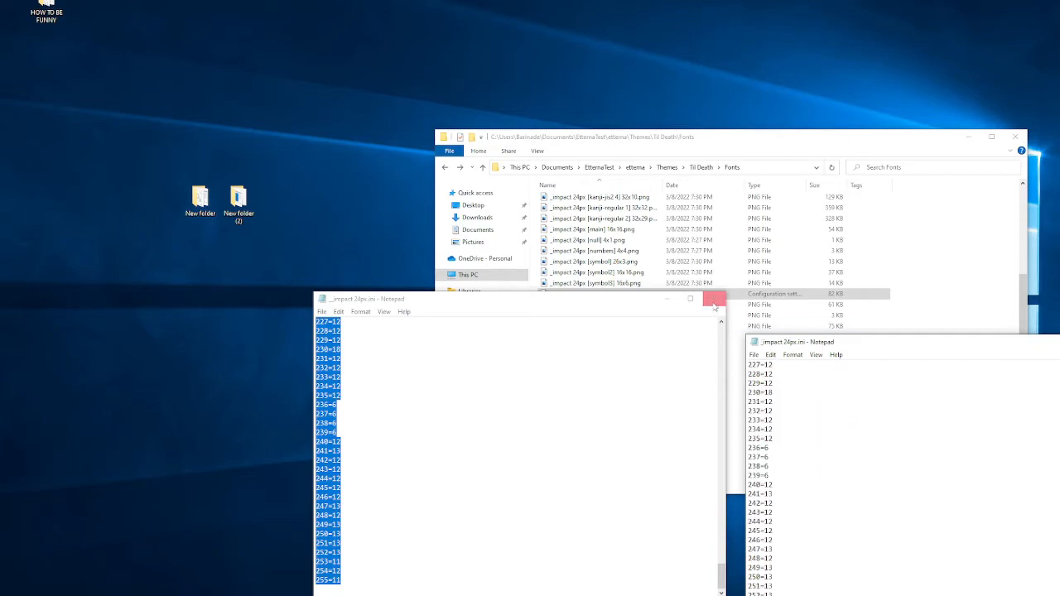
{"action": "left_click", "coordinate": [715, 299]}
{"action": "scroll", "coordinate": [663, 315], "scroll_direction": "up", "scroll_amount": 5}
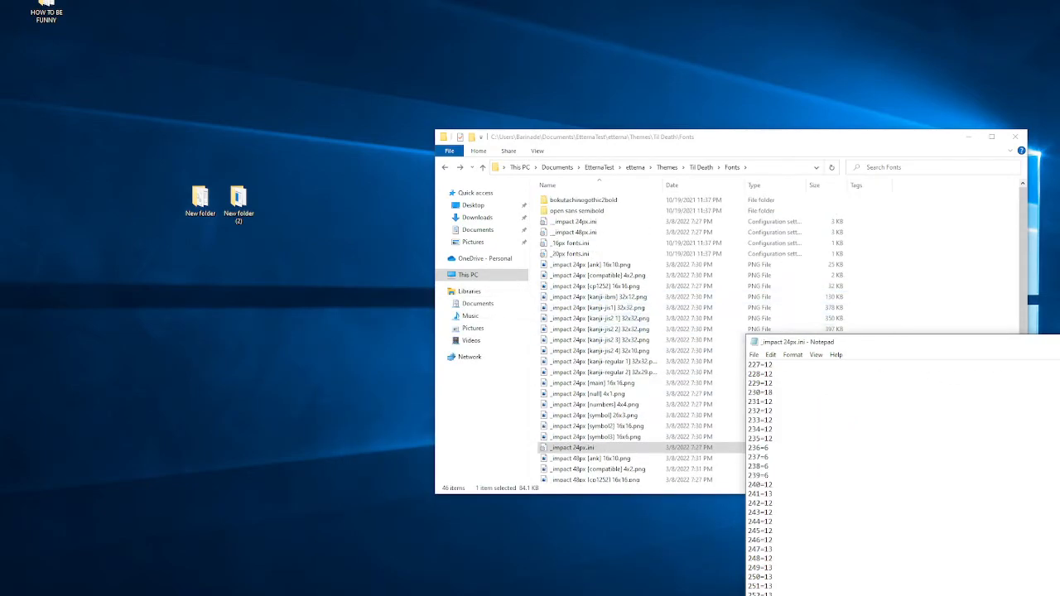
Step: Merge the small _impact 48px.ini lines into the large 48px ini and close both files
{"action": "left_click", "coordinate": [762, 342]}
{"action": "left_click", "coordinate": [573, 232]}
{"action": "double_click", "coordinate": [574, 233]}
{"action": "scroll", "coordinate": [630, 348], "scroll_direction": "down", "scroll_amount": 5}
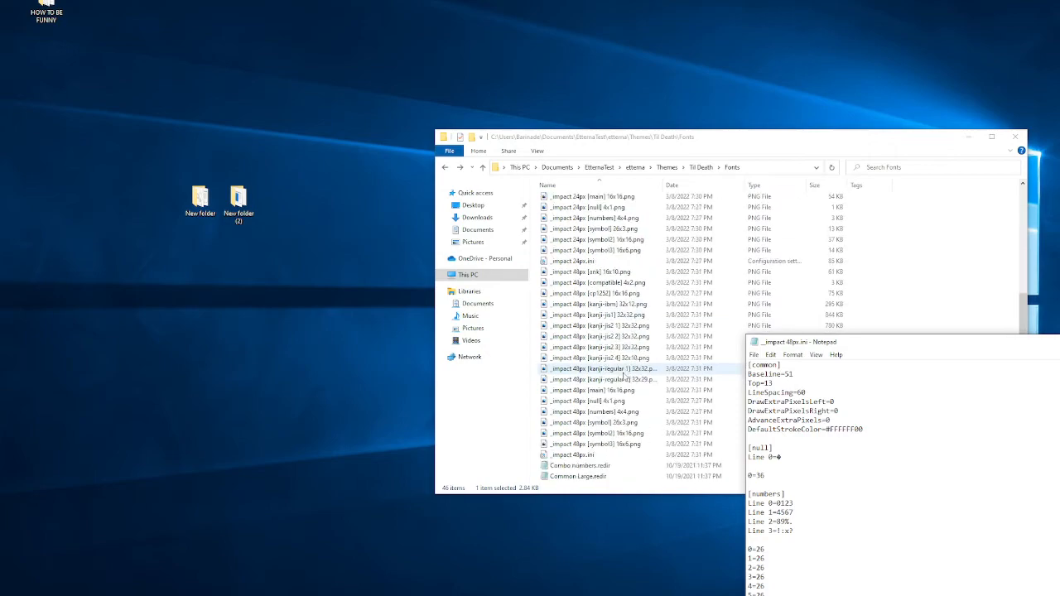
{"action": "left_click", "coordinate": [572, 433]}
{"action": "double_click", "coordinate": [572, 433]}
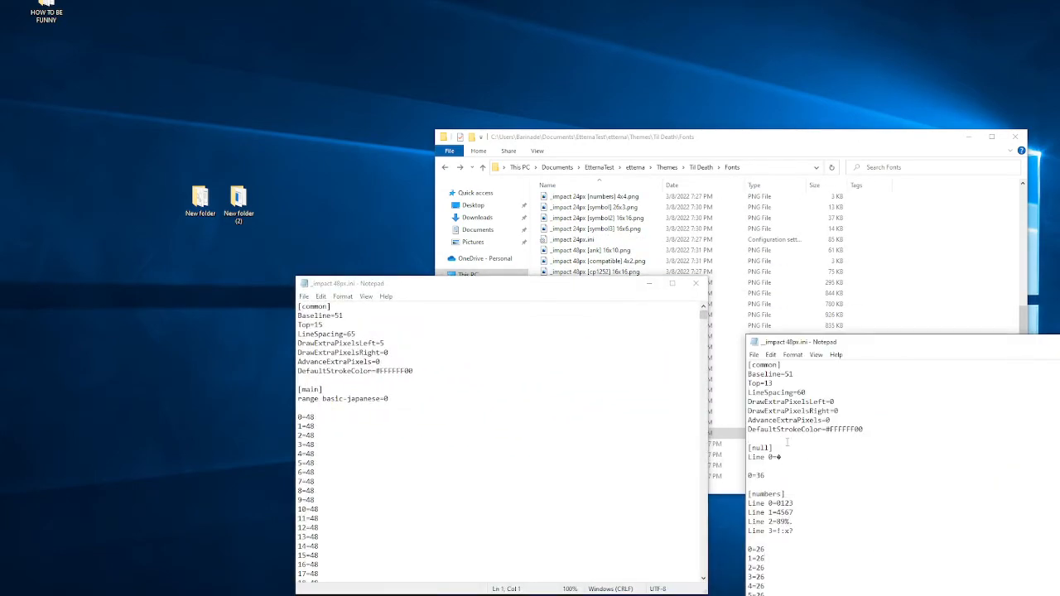
{"action": "key", "text": "ctrl+a"}
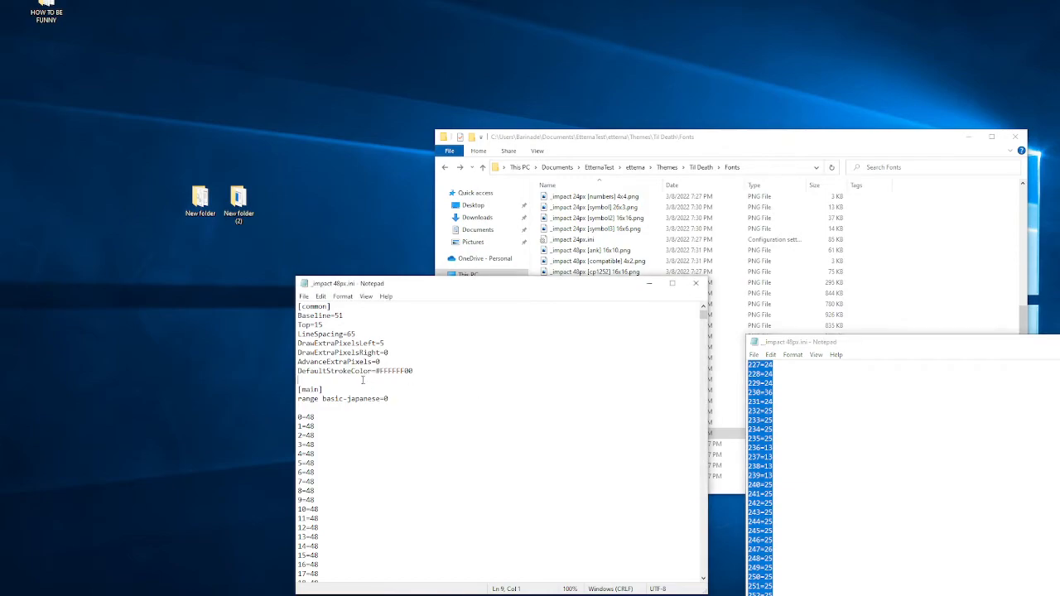
{"action": "key", "text": "ctrl+End"}
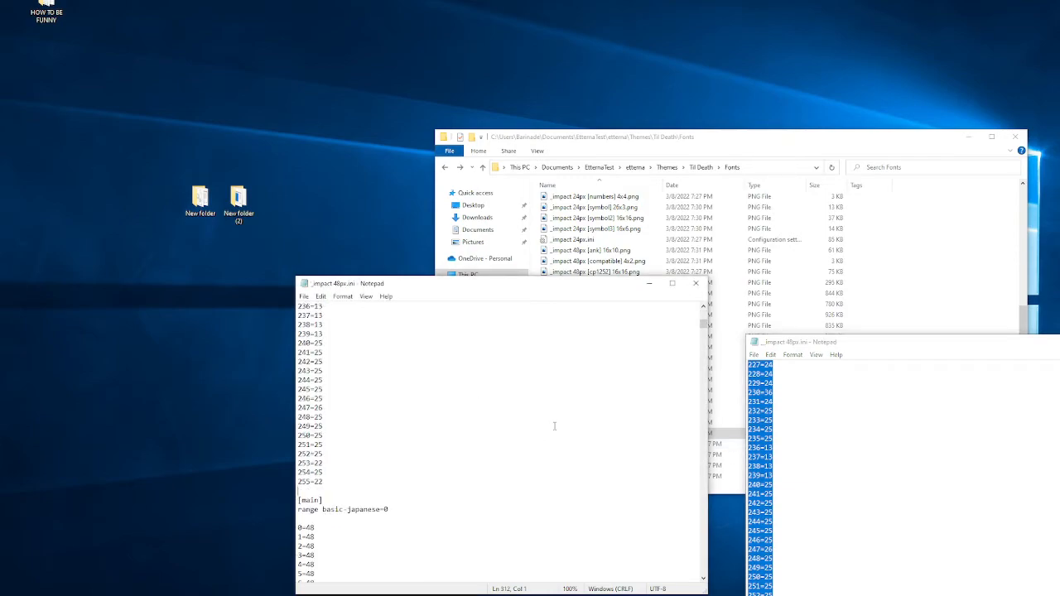
{"action": "left_click_drag", "start_coordinate": [733, 341], "coordinate": [684, 278]}
{"action": "left_click", "coordinate": [851, 273]}
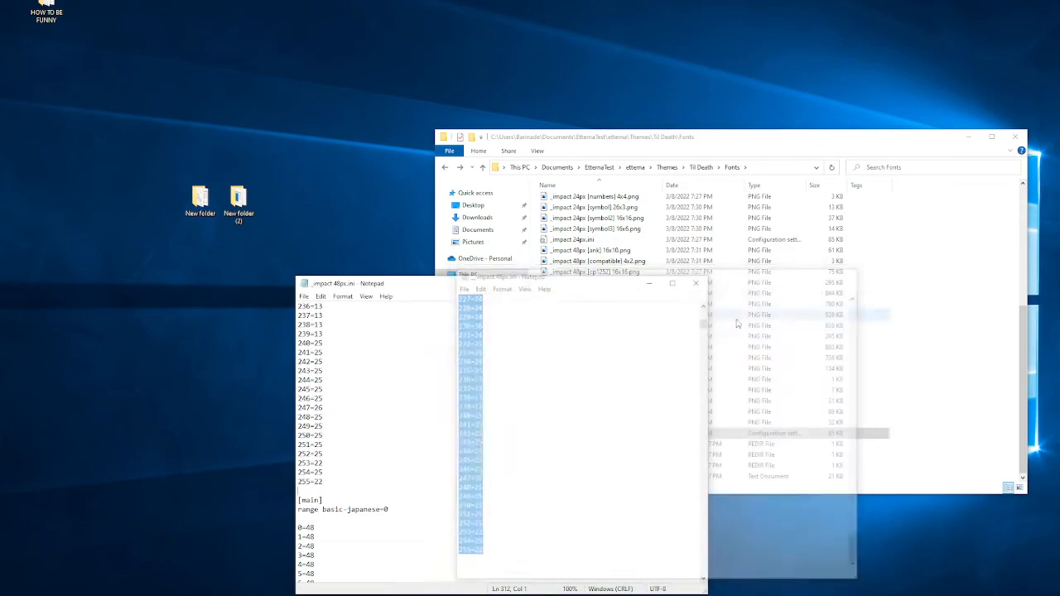
{"action": "left_click", "coordinate": [700, 285]}
{"action": "scroll", "coordinate": [620, 373], "scroll_direction": "up", "scroll_amount": 5}
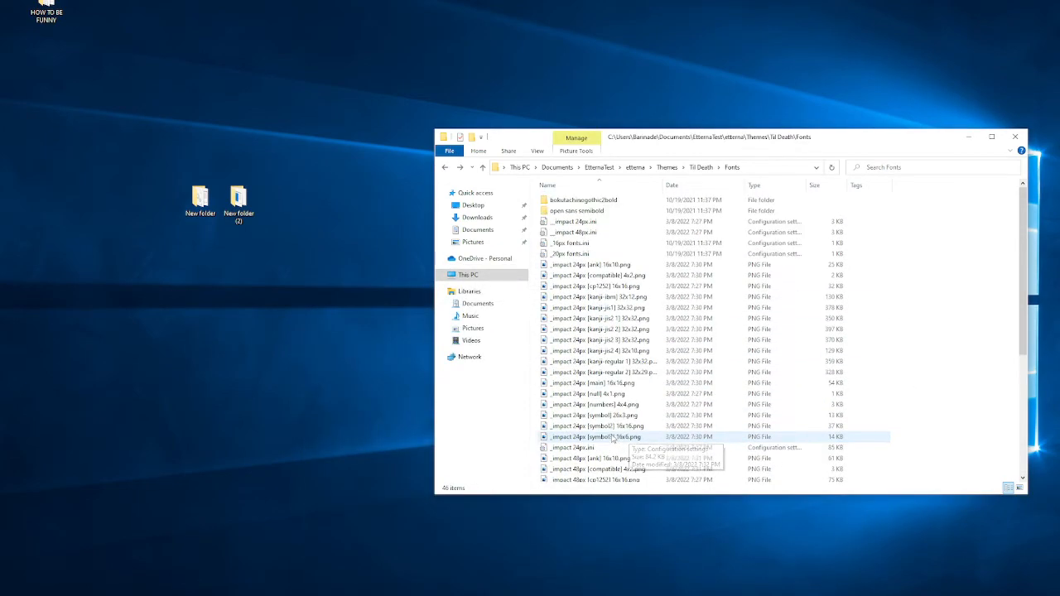
Step: Delete the two small Impact ini files and launch Etterna-RelWithDebInfo.exe from the Program folder
{"action": "left_click", "coordinate": [572, 221], "text": "ctrl"}
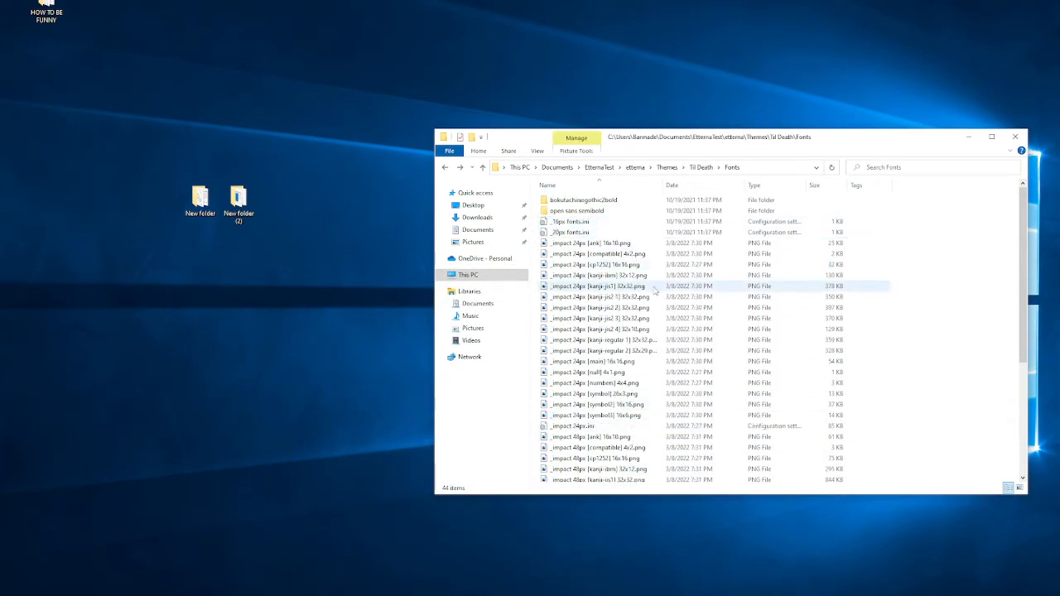
{"action": "key", "text": "BackSpace"}
{"action": "key", "text": "BackSpace"}
{"action": "key", "text": "BackSpace"}
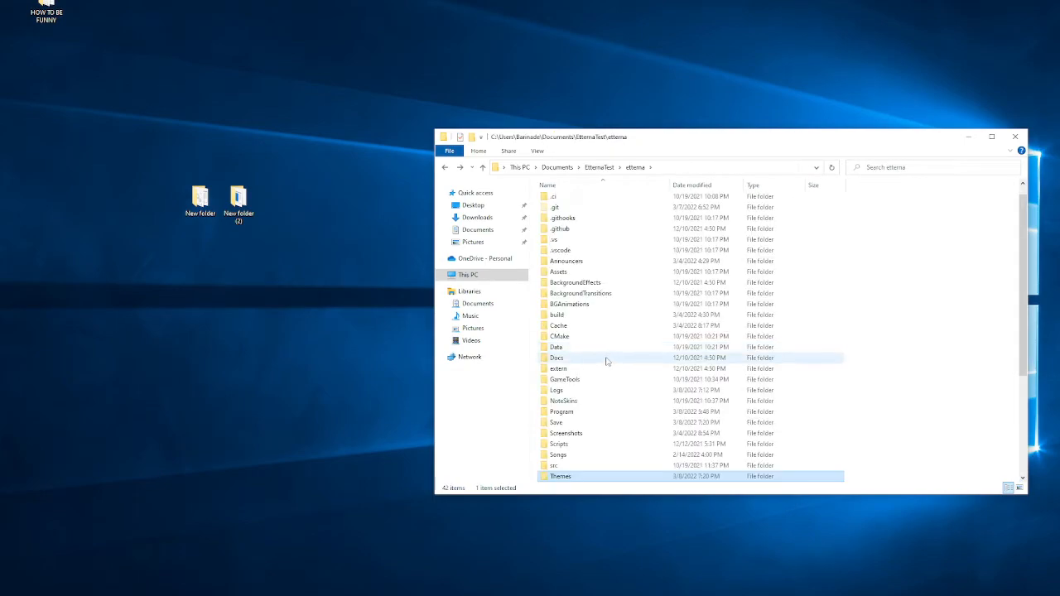
{"action": "double_click", "coordinate": [579, 403]}
{"action": "left_click", "coordinate": [586, 253]}
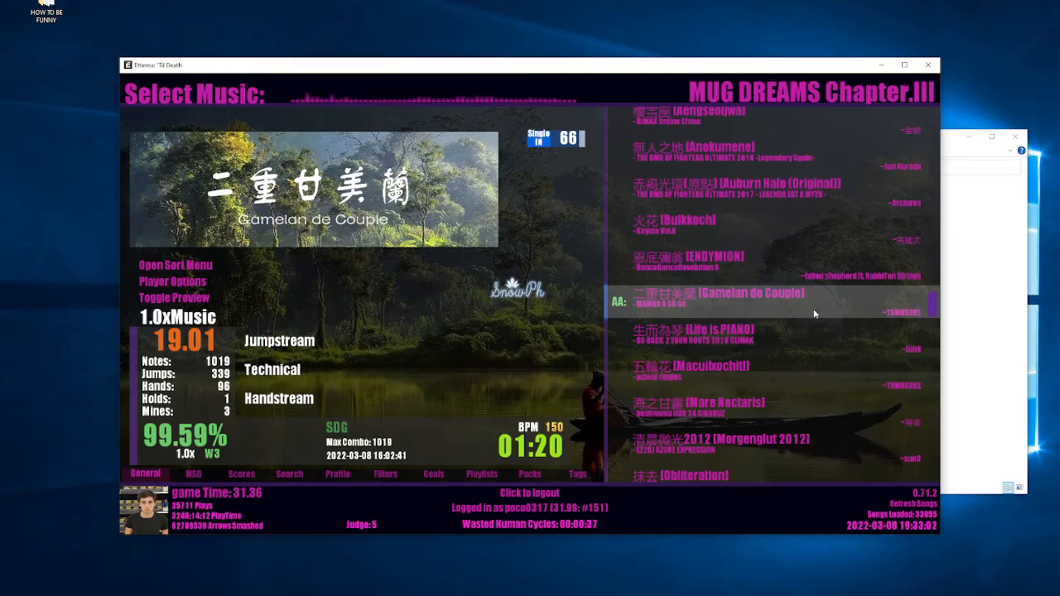
Step: Navigate File Explorer to the Til Death theme's Fonts folder under Themes
{"action": "left_click", "coordinate": [979, 369]}
{"action": "left_click", "coordinate": [636, 167]}
{"action": "scroll", "coordinate": [580, 415], "scroll_direction": "down", "scroll_amount": 3}
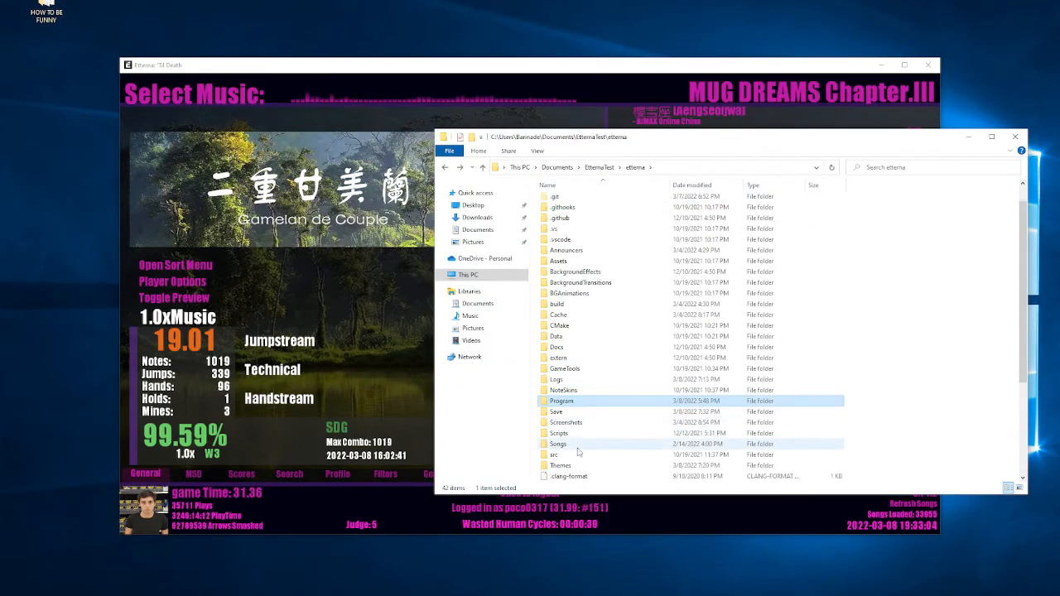
{"action": "double_click", "coordinate": [571, 425]}
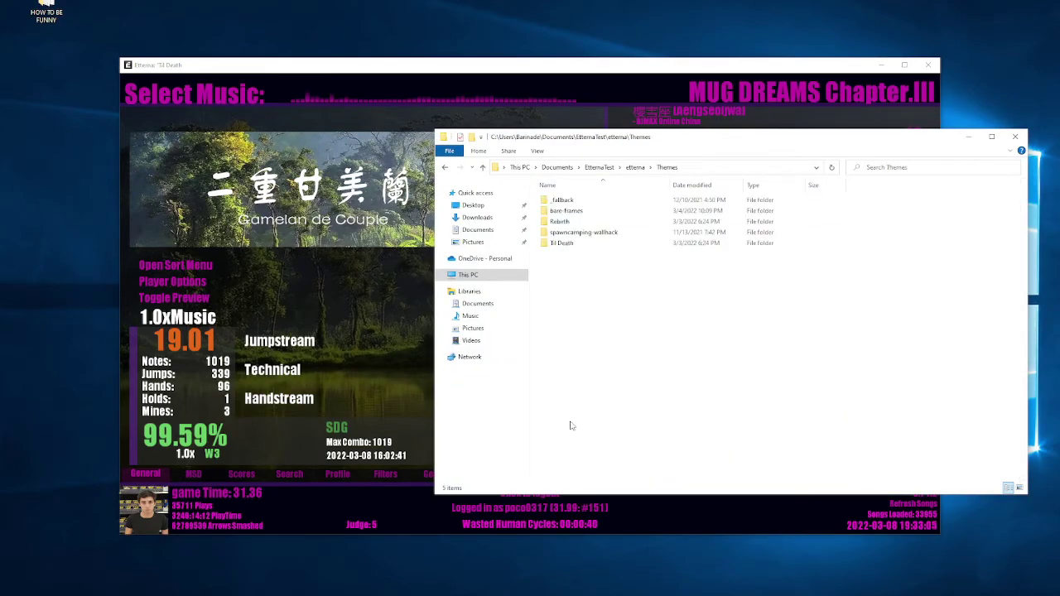
{"action": "left_click", "coordinate": [562, 244]}
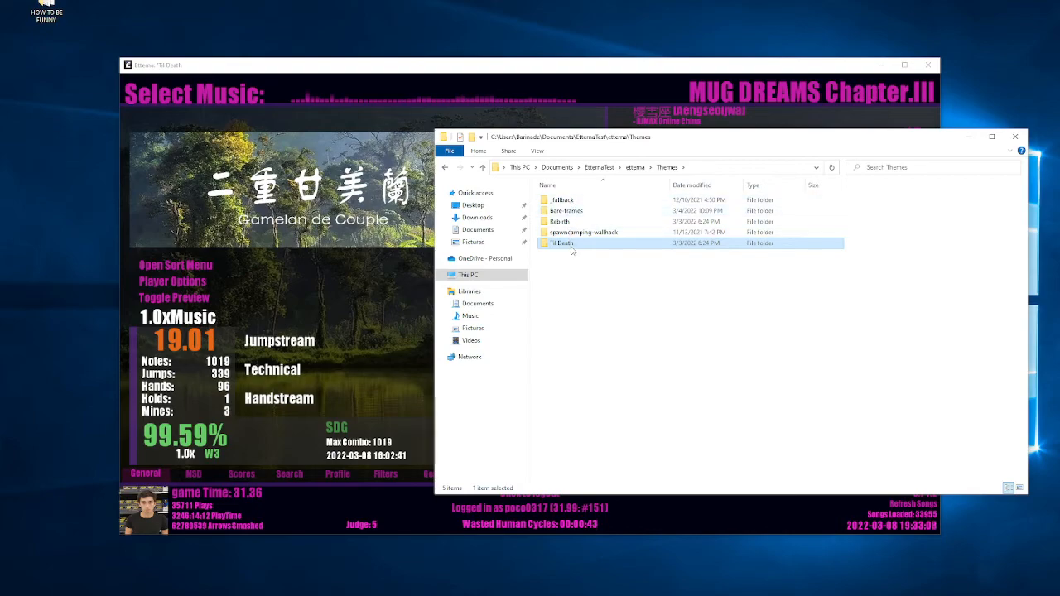
{"action": "double_click", "coordinate": [569, 243]}
{"action": "left_click", "coordinate": [559, 211]}
{"action": "double_click", "coordinate": [560, 214]}
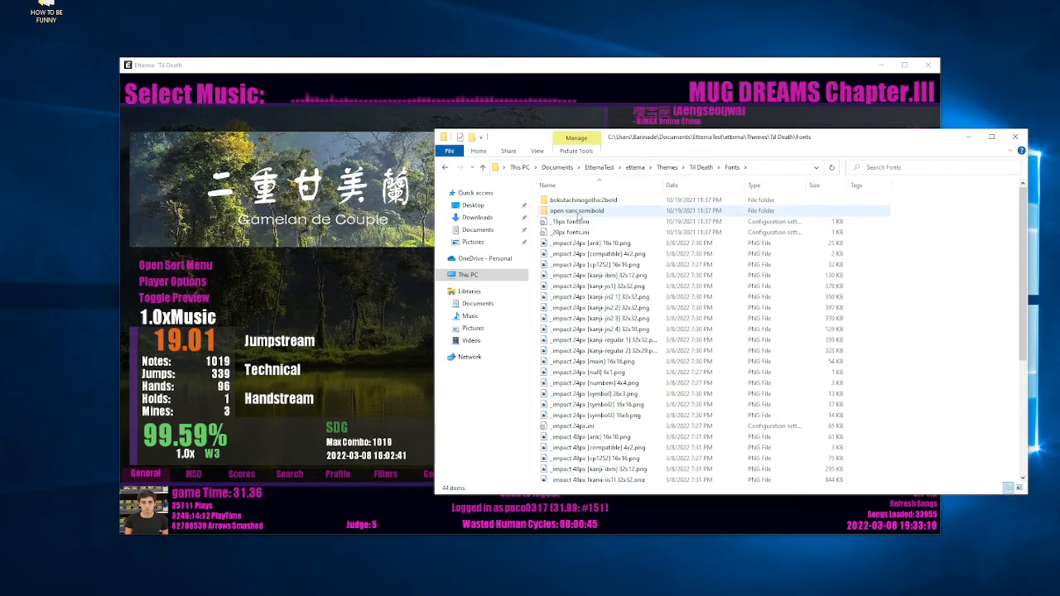
{"action": "scroll", "coordinate": [588, 306], "scroll_direction": "down", "scroll_amount": 3}
Step: View the merged _impact 24px.ini in Notepad and highlight its Baseline=28 setting
{"action": "double_click", "coordinate": [571, 271]}
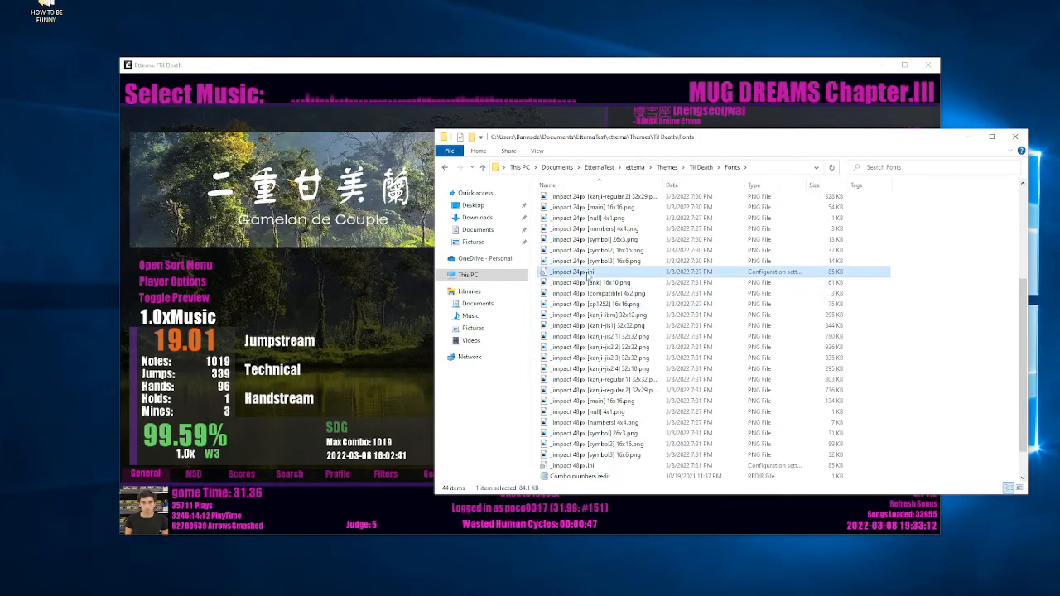
{"action": "mouse_move", "coordinate": [345, 316]}
{"action": "left_mouse_down"}
{"action": "mouse_move", "coordinate": [299, 306]}
{"action": "mouse_move", "coordinate": [298, 315]}
{"action": "left_mouse_up"}
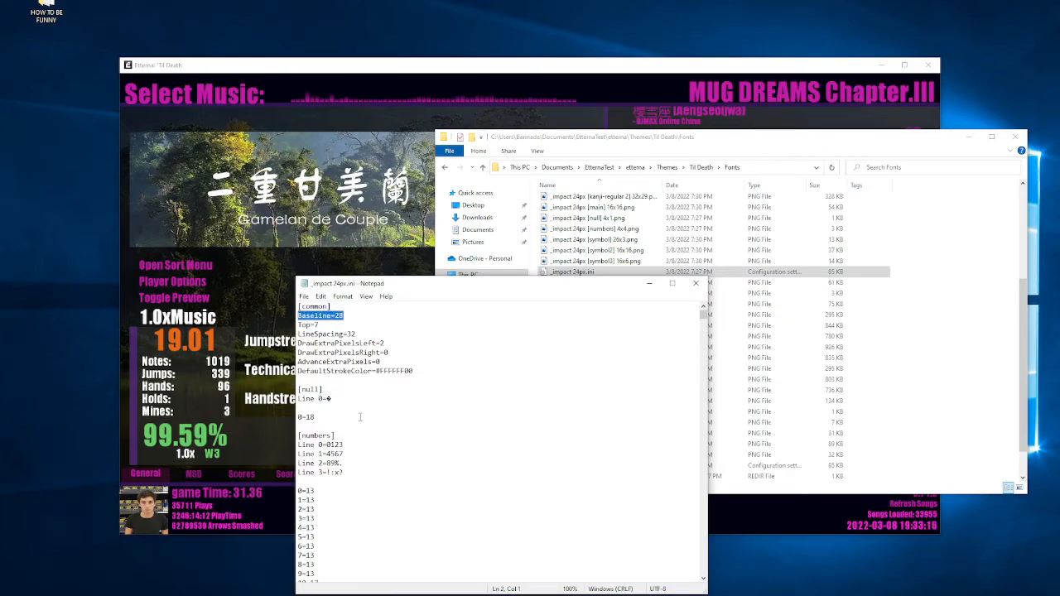
{"action": "scroll", "coordinate": [360, 416], "scroll_direction": "down", "scroll_amount": 5}
{"action": "scroll", "coordinate": [360, 417], "scroll_direction": "down", "scroll_amount": 5}
{"action": "scroll", "coordinate": [360, 417], "scroll_direction": "down", "scroll_amount": 5}
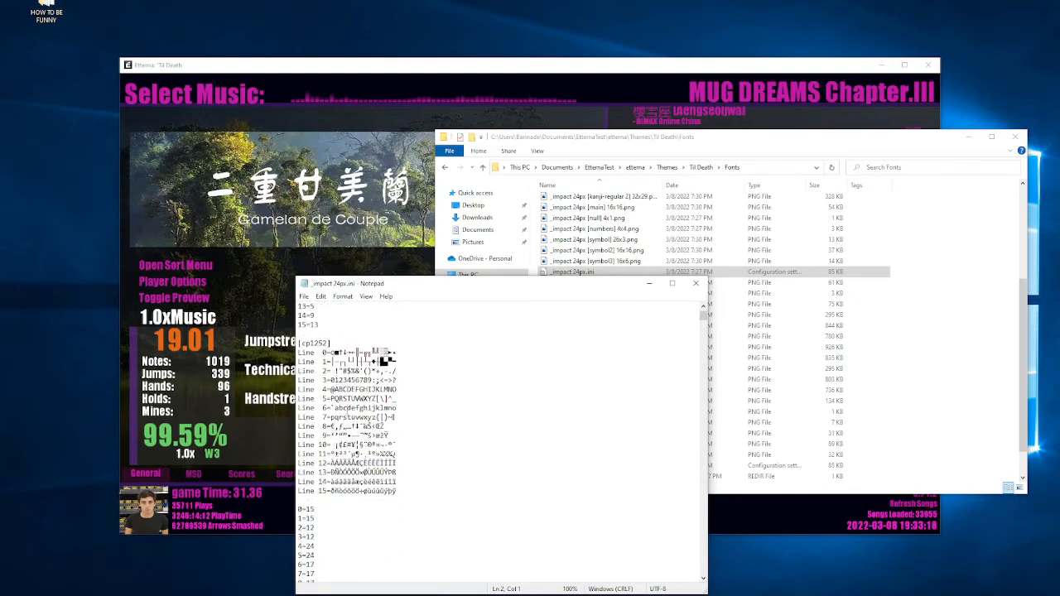
{"action": "left_click", "coordinate": [338, 343]}
{"action": "scroll", "coordinate": [346, 349], "scroll_direction": "down", "scroll_amount": 10}
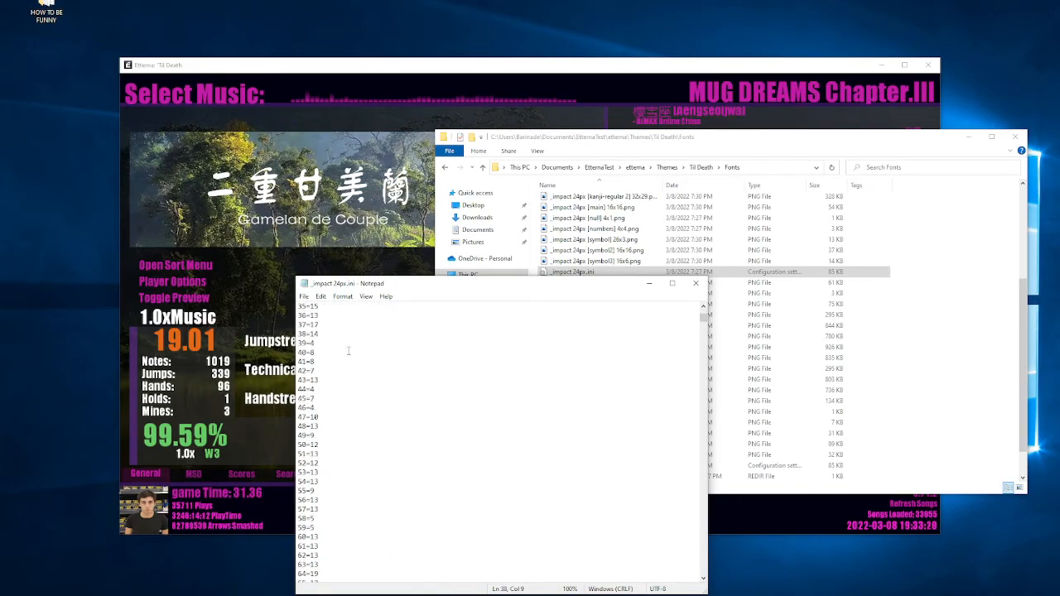
{"action": "scroll", "coordinate": [346, 348], "scroll_direction": "down", "scroll_amount": 10}
{"action": "scroll", "coordinate": [347, 349], "scroll_direction": "down", "scroll_amount": 5}
{"action": "scroll", "coordinate": [347, 349], "scroll_direction": "down", "scroll_amount": 5}
{"action": "scroll", "coordinate": [346, 349], "scroll_direction": "down", "scroll_amount": 5}
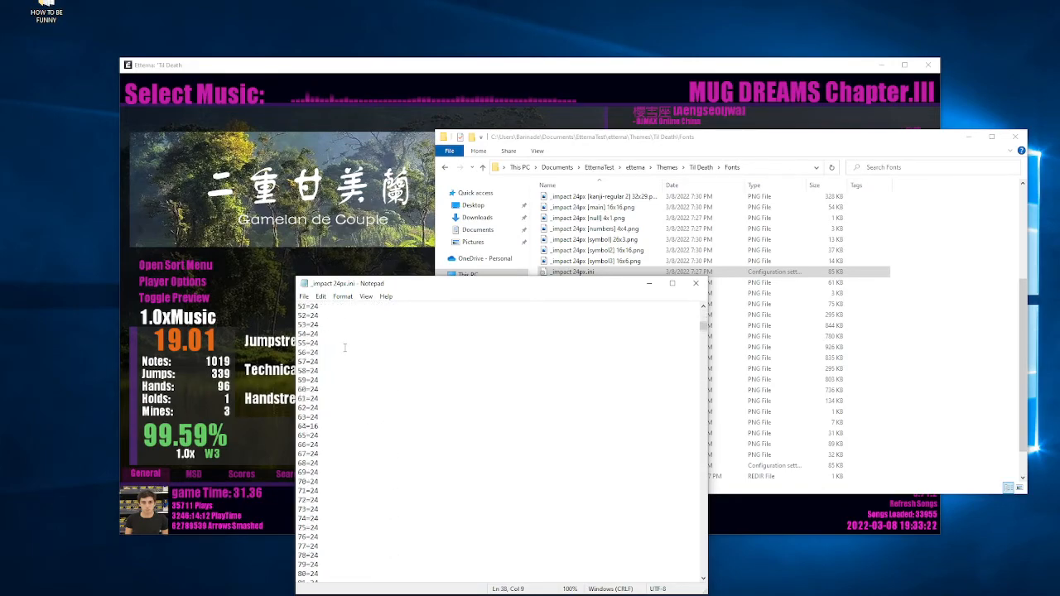
{"action": "scroll", "coordinate": [345, 351], "scroll_direction": "down", "scroll_amount": 5}
{"action": "scroll", "coordinate": [344, 352], "scroll_direction": "down", "scroll_amount": 3}
{"action": "scroll", "coordinate": [344, 352], "scroll_direction": "up", "scroll_amount": 5}
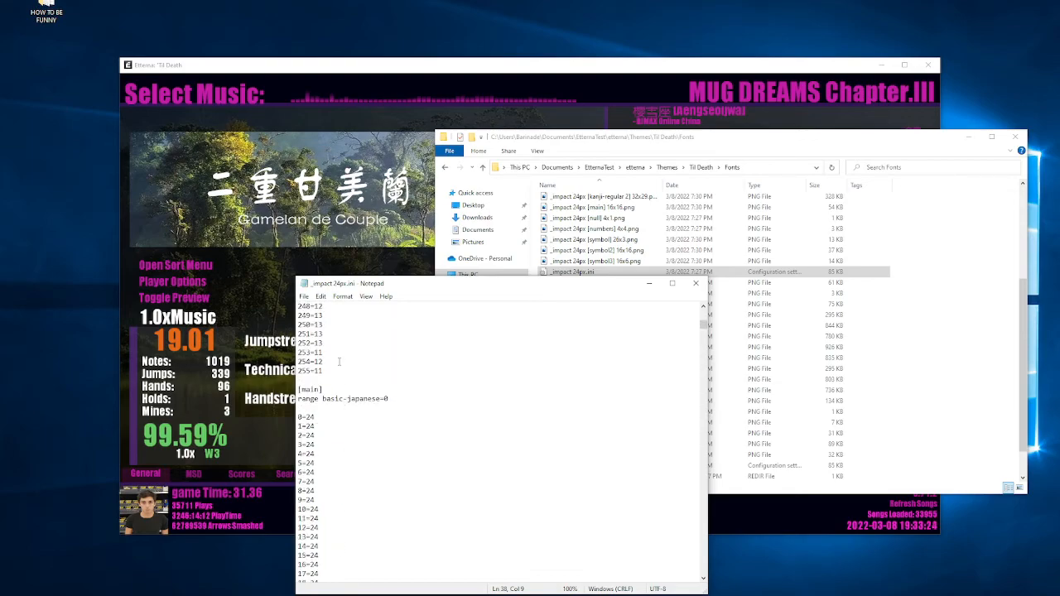
{"action": "left_click", "coordinate": [369, 405]}
{"action": "mouse_move", "coordinate": [705, 325]}
{"action": "left_mouse_down"}
{"action": "mouse_move", "coordinate": [702, 568]}
{"action": "mouse_move", "coordinate": [703, 305]}
{"action": "left_mouse_up"}
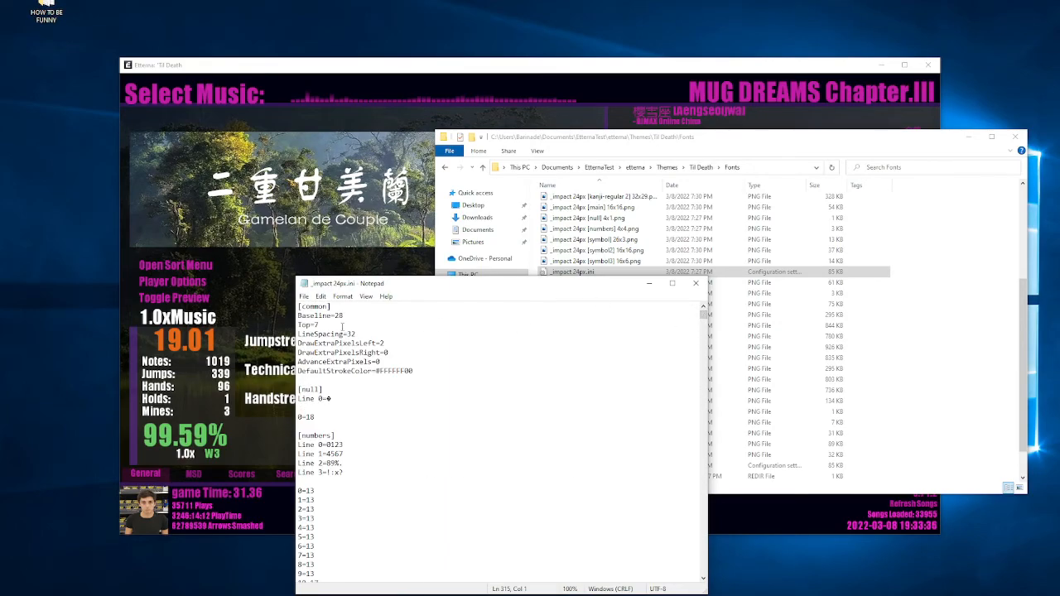
Step: Review the Top=7 and common Baseline through DefaultStrokeColor settings and the Line 0 characters 0123
{"action": "left_click_drag", "start_coordinate": [342, 326], "coordinate": [291, 331]}
{"action": "mouse_move", "coordinate": [421, 370]}
{"action": "left_mouse_down"}
{"action": "mouse_move", "coordinate": [296, 316]}
{"action": "mouse_move", "coordinate": [318, 464]}
{"action": "left_mouse_up"}
{"action": "scroll", "coordinate": [328, 398], "scroll_direction": "down", "scroll_amount": 5}
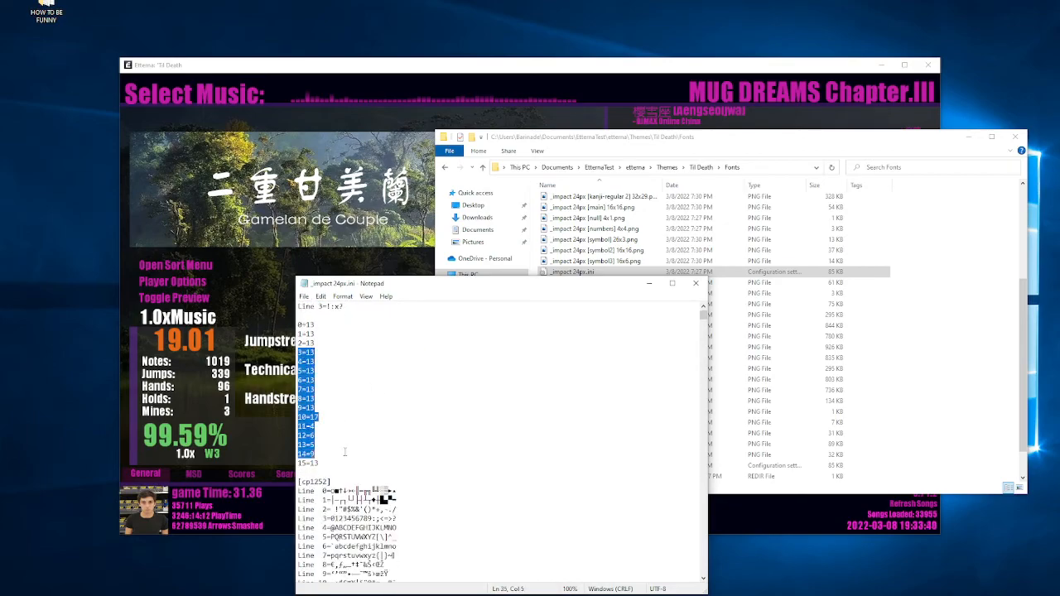
{"action": "scroll", "coordinate": [350, 465], "scroll_direction": "up", "scroll_amount": 2}
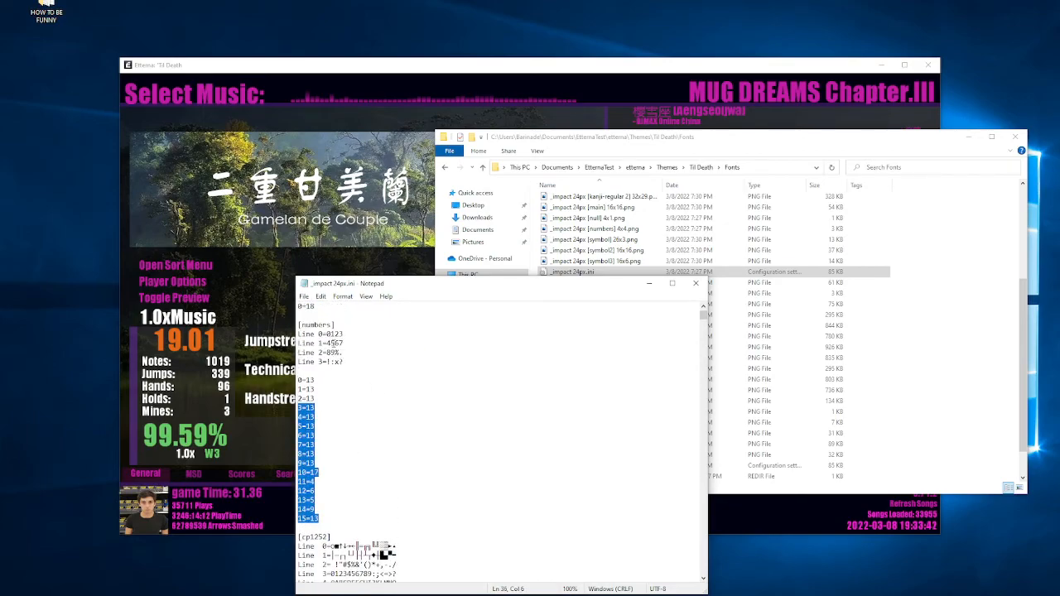
{"action": "left_click", "coordinate": [315, 380]}
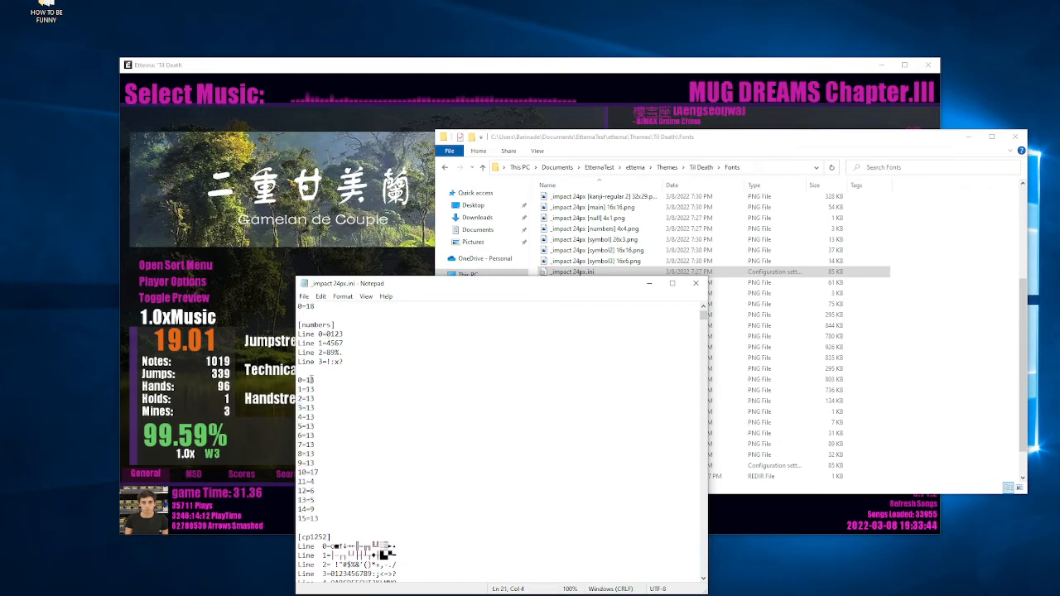
{"action": "left_click_drag", "start_coordinate": [319, 333], "coordinate": [345, 334]}
{"action": "left_click", "coordinate": [306, 386]}
Step: Review the width values for characters 0 to 3 against the Line 0=0123 entry
{"action": "left_click_drag", "start_coordinate": [300, 379], "coordinate": [325, 406]}
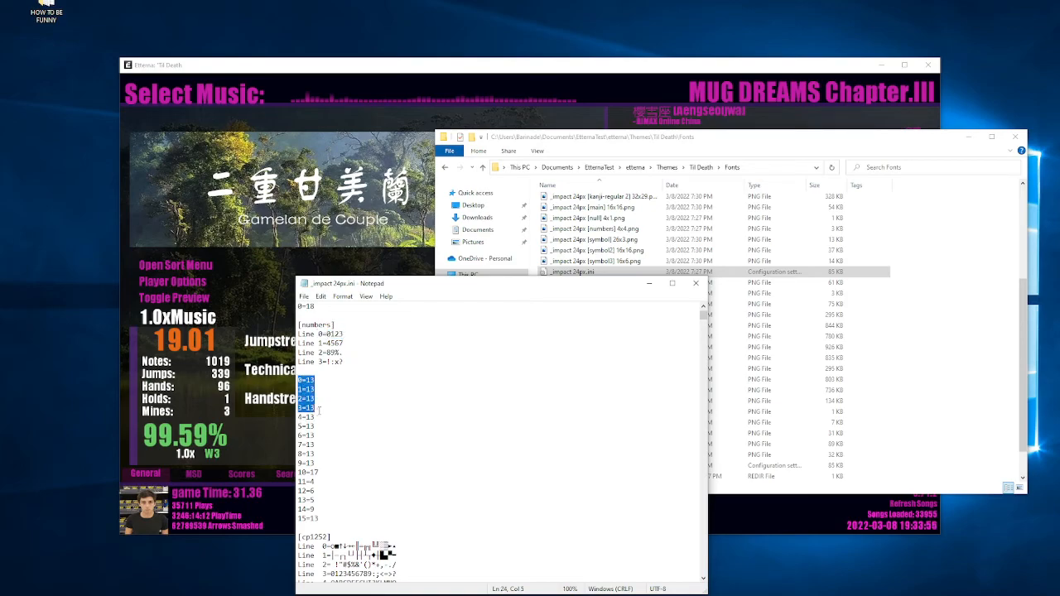
{"action": "left_click", "coordinate": [326, 387]}
{"action": "double_click", "coordinate": [310, 380]}
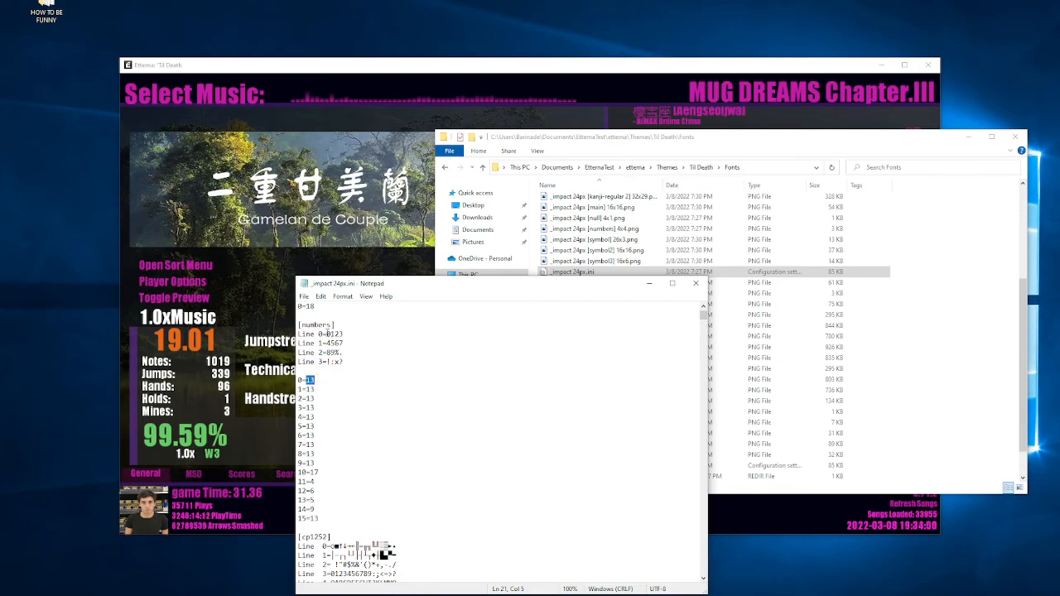
{"action": "double_click", "coordinate": [328, 333]}
{"action": "left_click", "coordinate": [347, 375]}
{"action": "scroll", "coordinate": [410, 387], "scroll_direction": "down", "scroll_amount": 5}
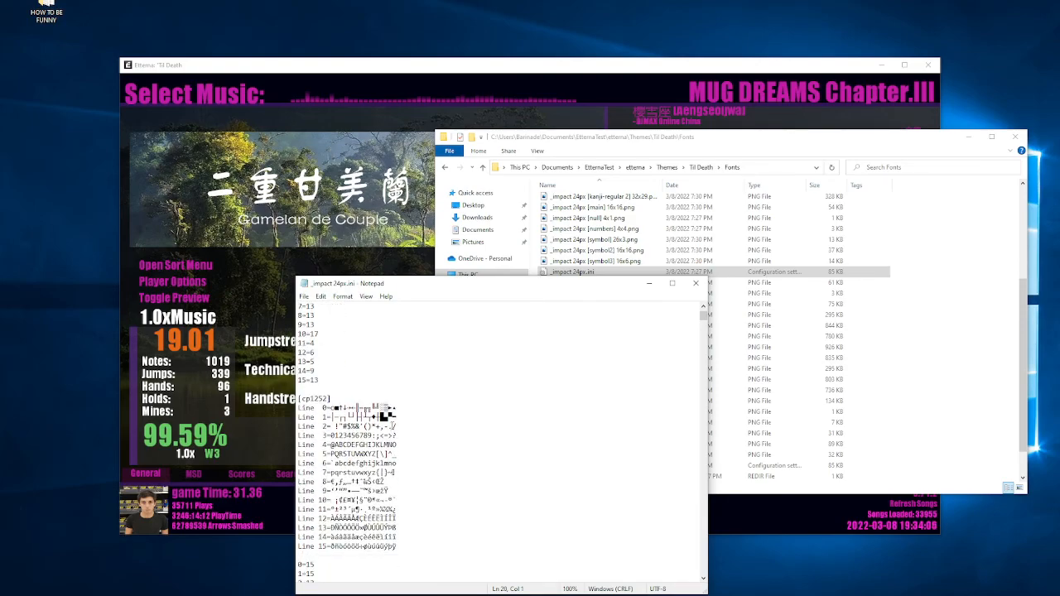
Step: Review the [cp1252] character map, close the ini and bring Etterna's song select forward
{"action": "left_click_drag", "start_coordinate": [398, 549], "coordinate": [299, 400]}
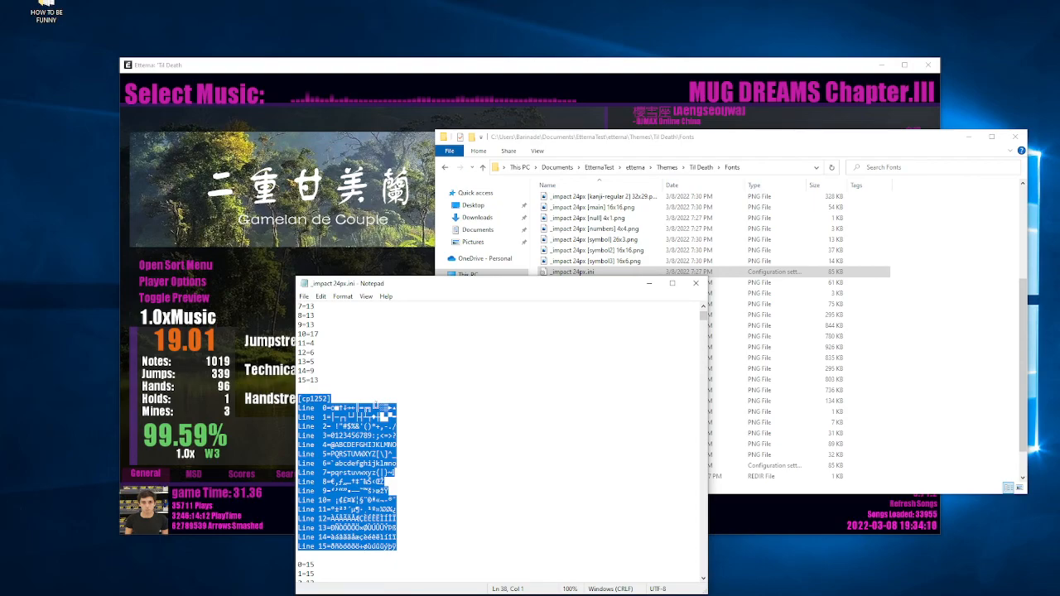
{"action": "left_click", "coordinate": [351, 391]}
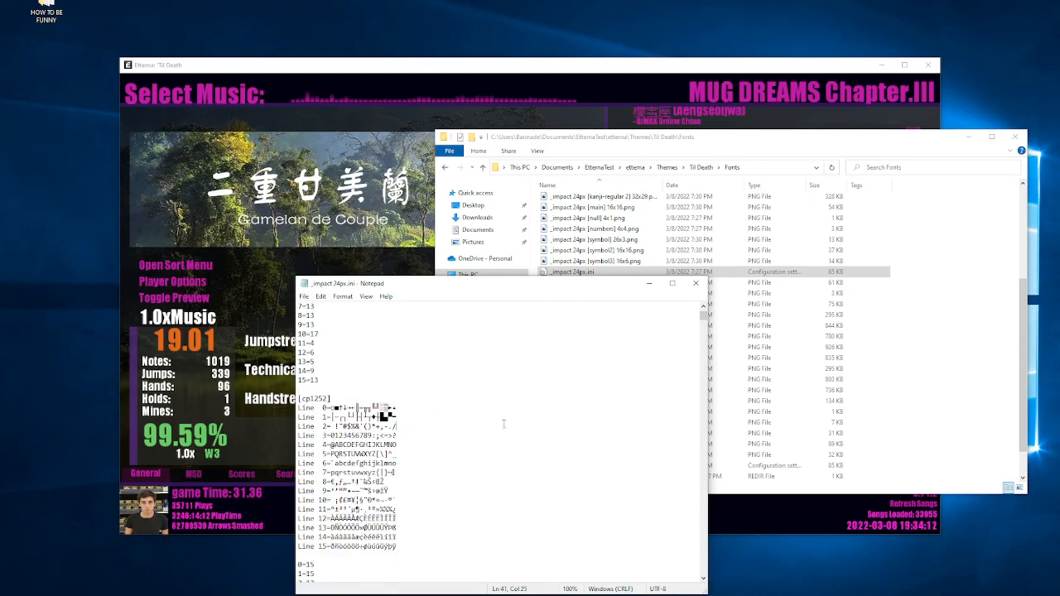
{"action": "left_click", "coordinate": [696, 283]}
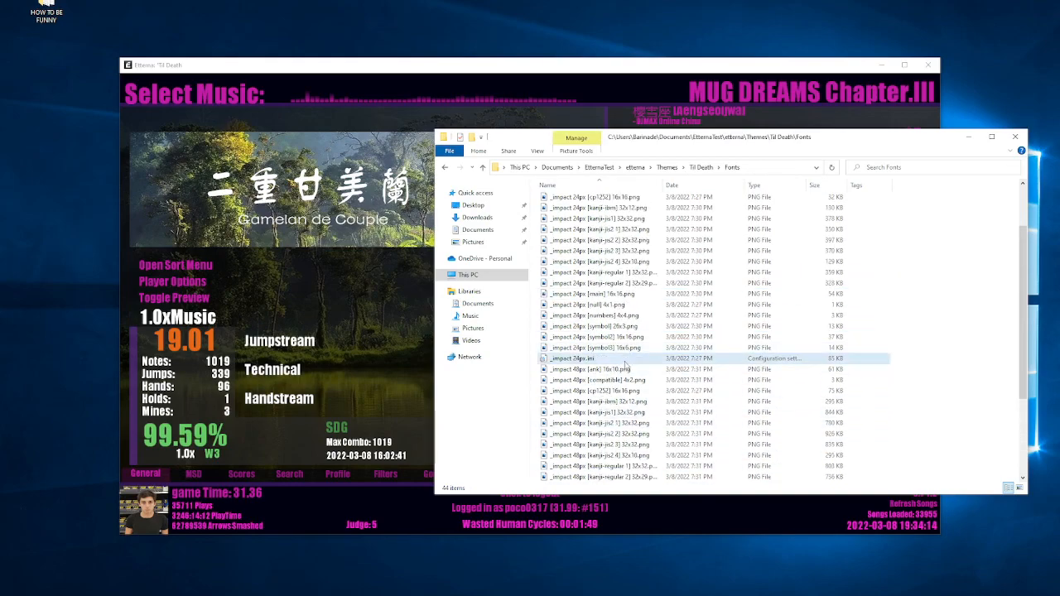
{"action": "scroll", "coordinate": [627, 365], "scroll_direction": "up", "scroll_amount": 2}
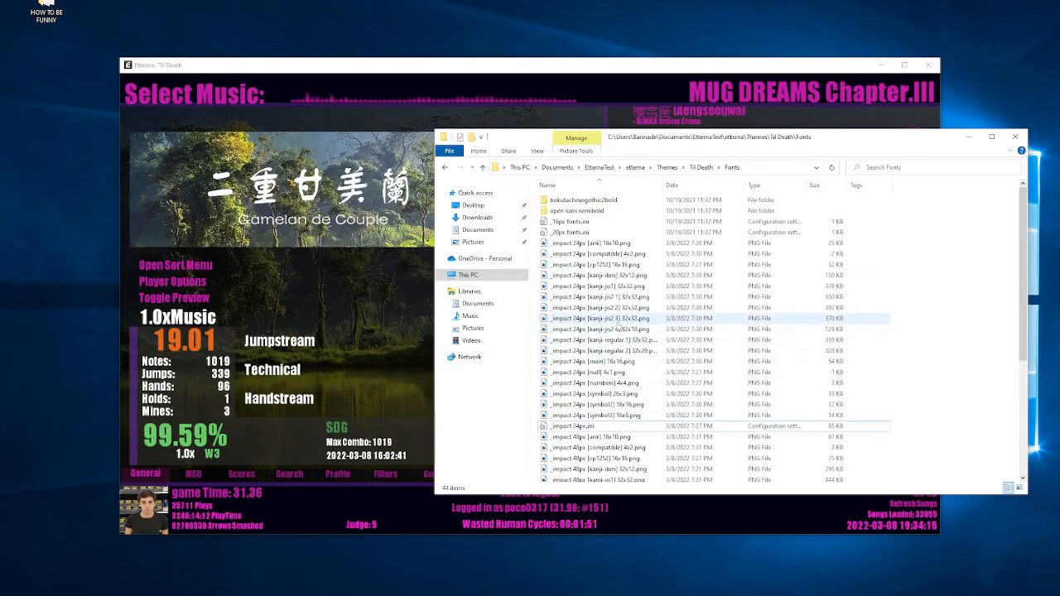
{"action": "left_click", "coordinate": [340, 271]}
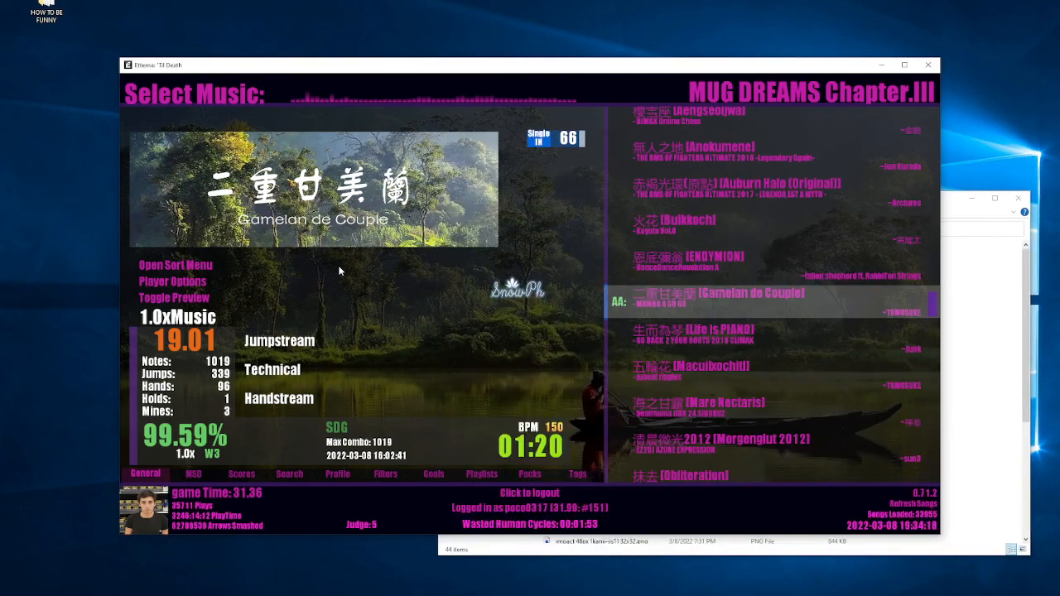